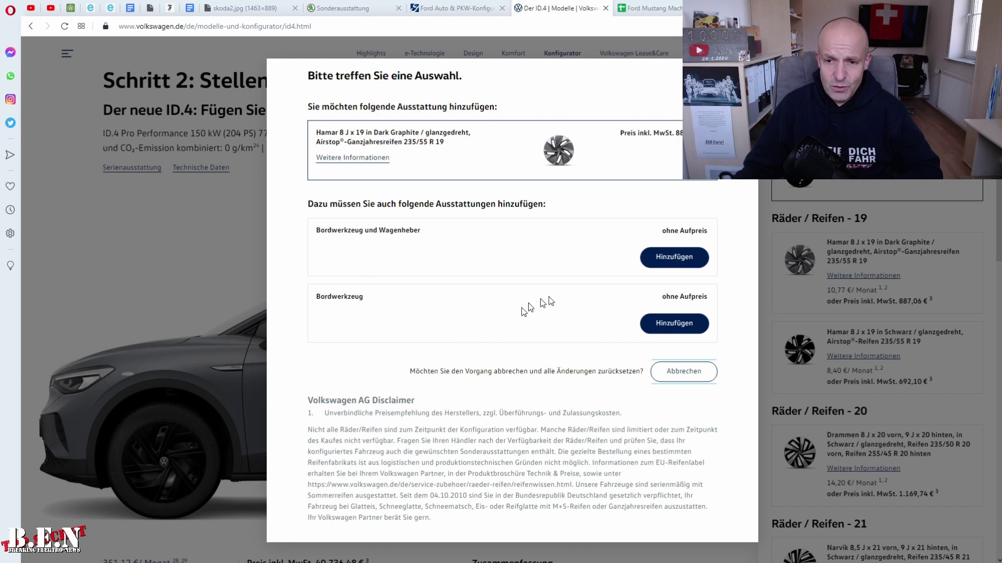
Try Bordwerkzeug und Wagenheber for the Hamar 19-inch Dark Graphite wheels, go back, and add Bordwerkzeug instead
left_click(674, 257)
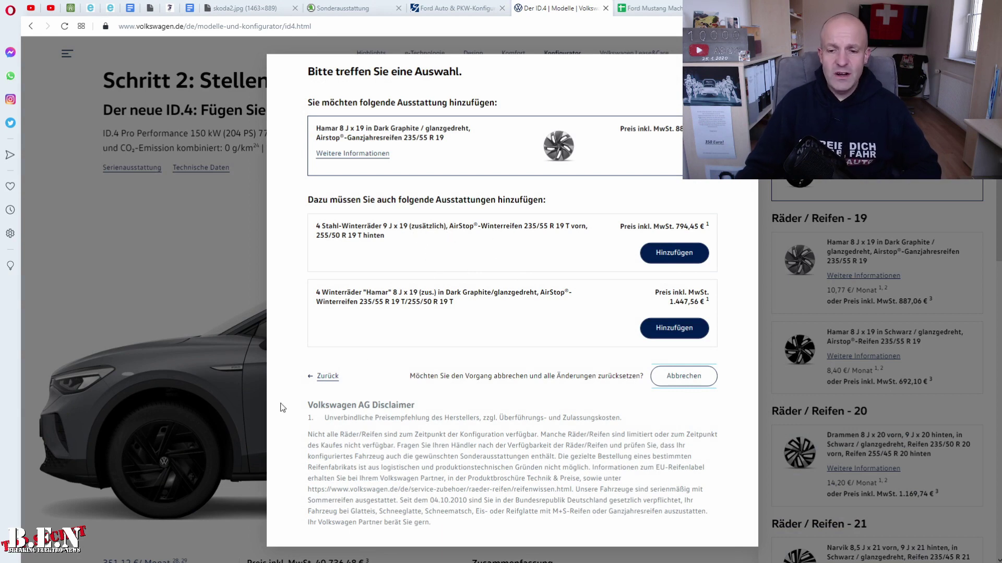
left_click(315, 377)
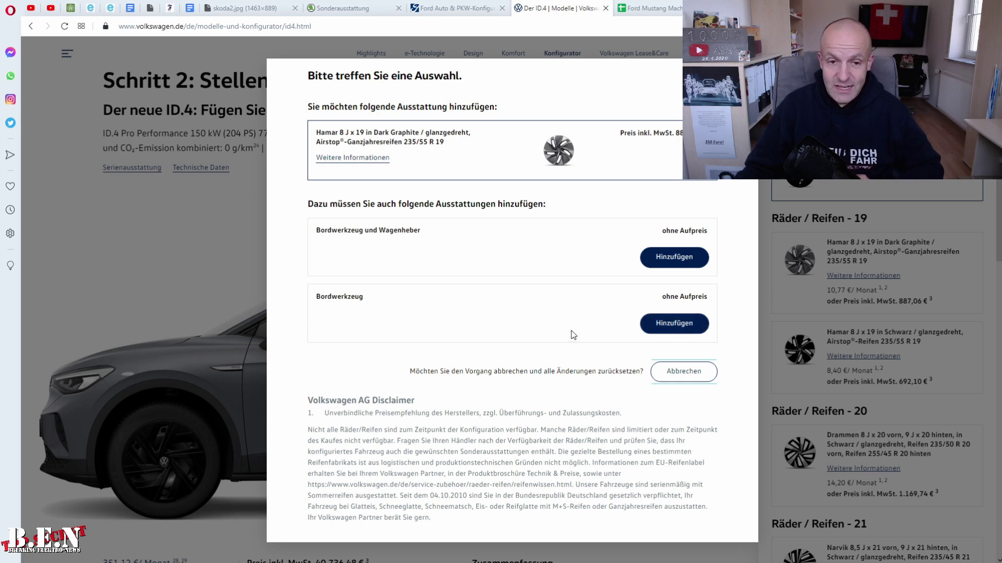
left_click(658, 324)
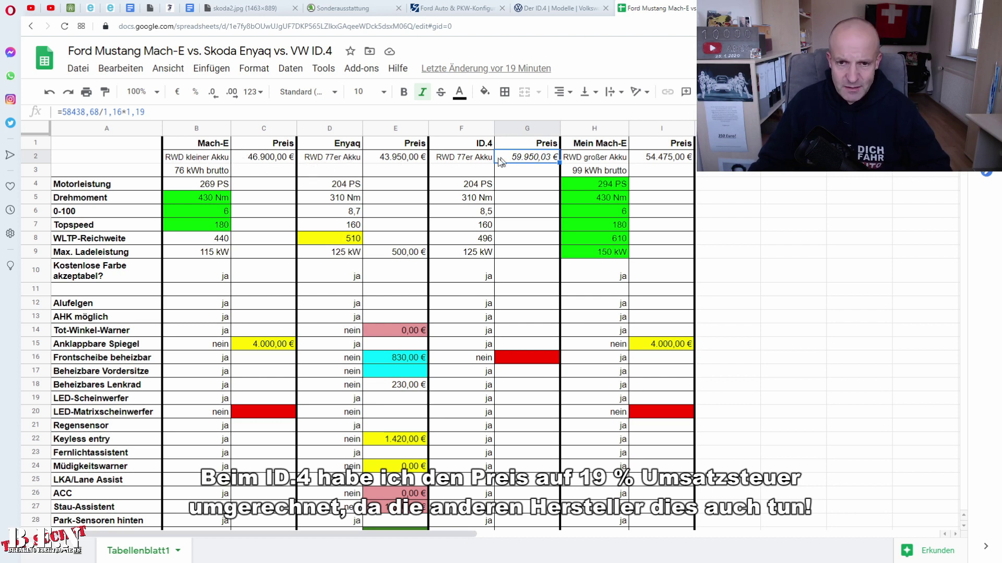
Review Mein Mach-E's base price and its performance data from Motorleistung through Max. Ladeleistung
left_click(681, 162)
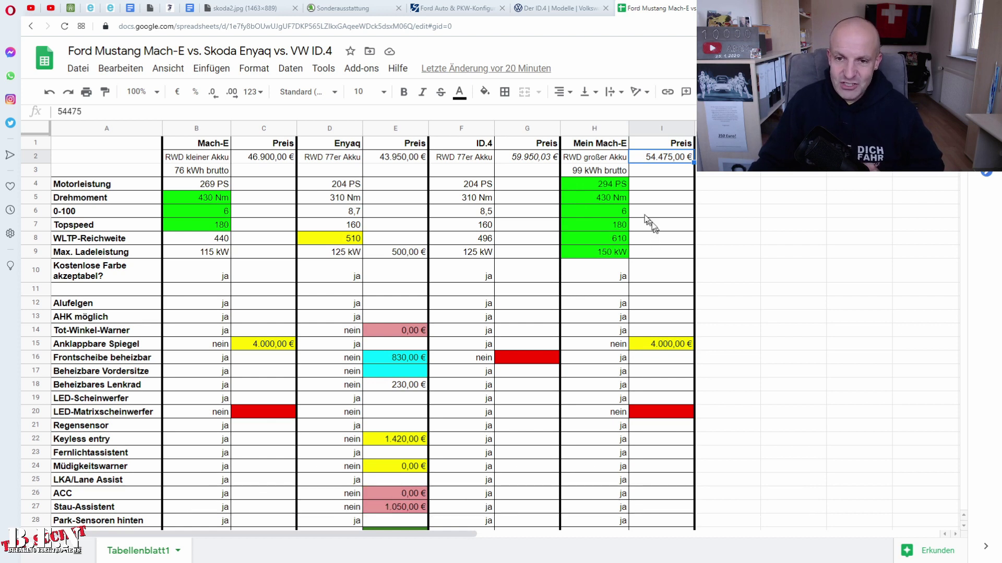
left_click(582, 187)
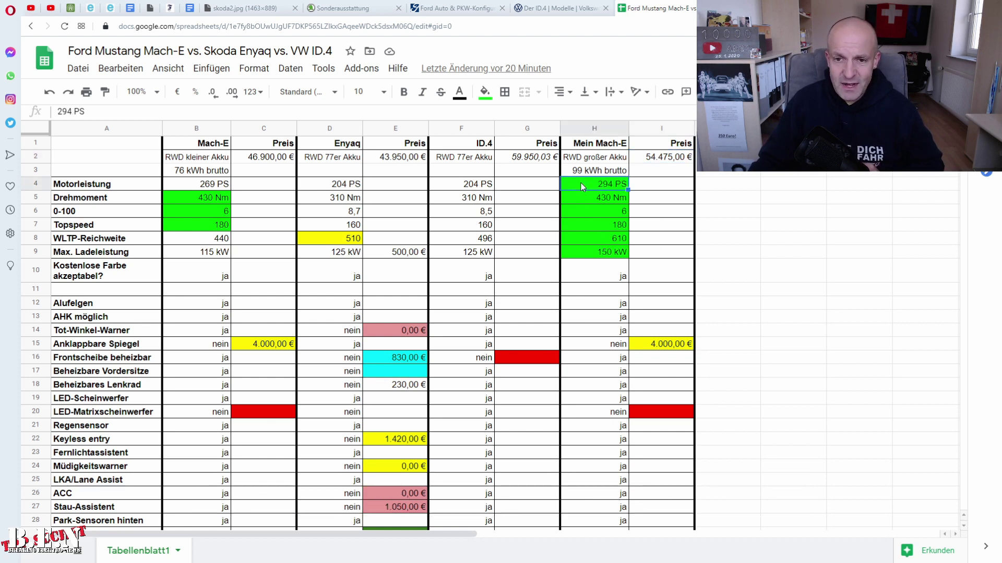
left_click(580, 200)
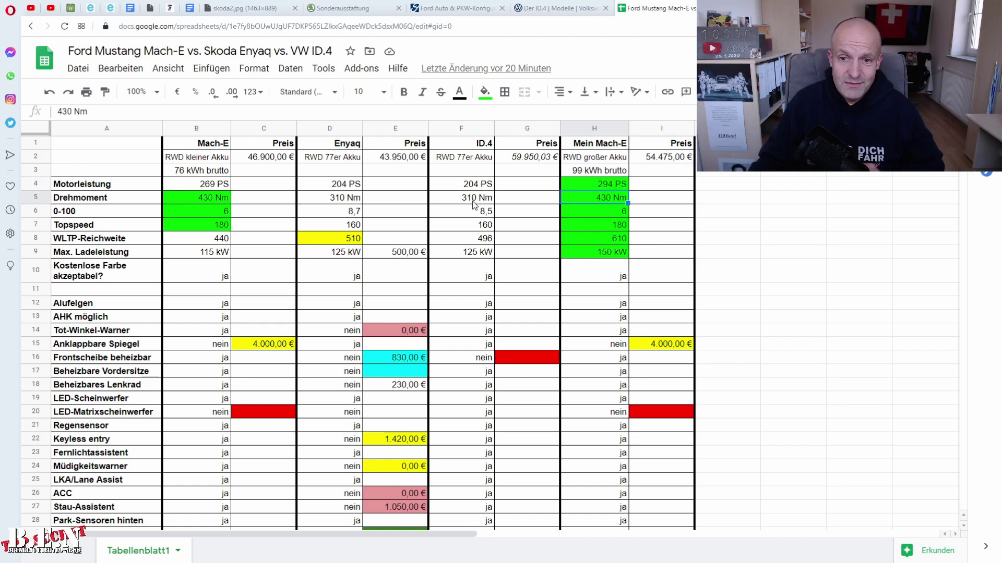
left_click(587, 212)
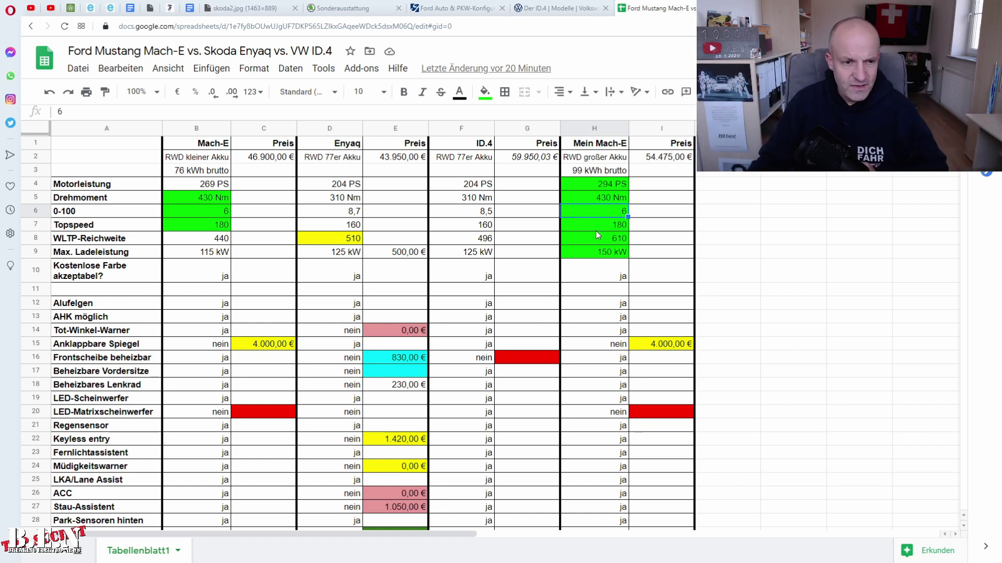
left_click(595, 230)
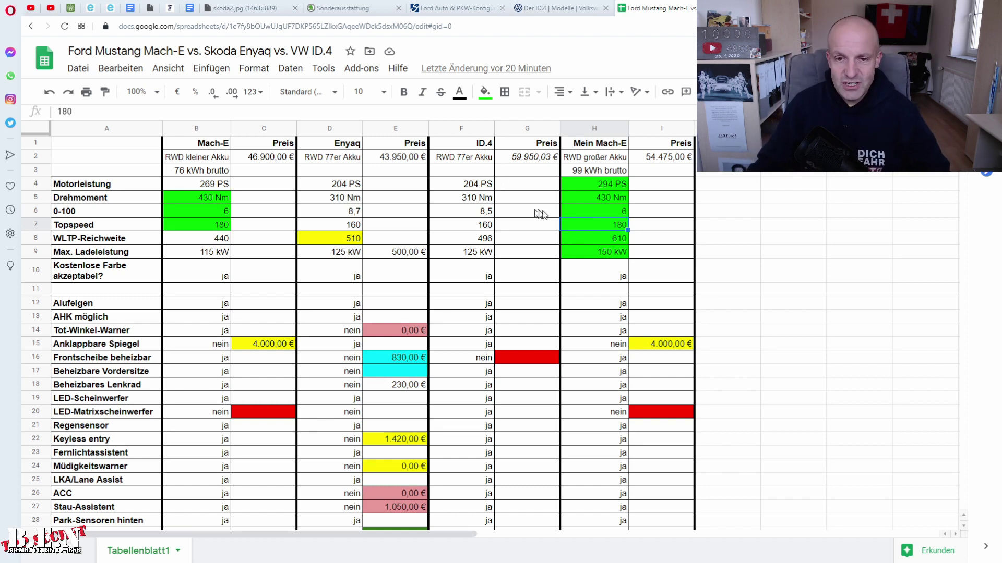
left_click(598, 239)
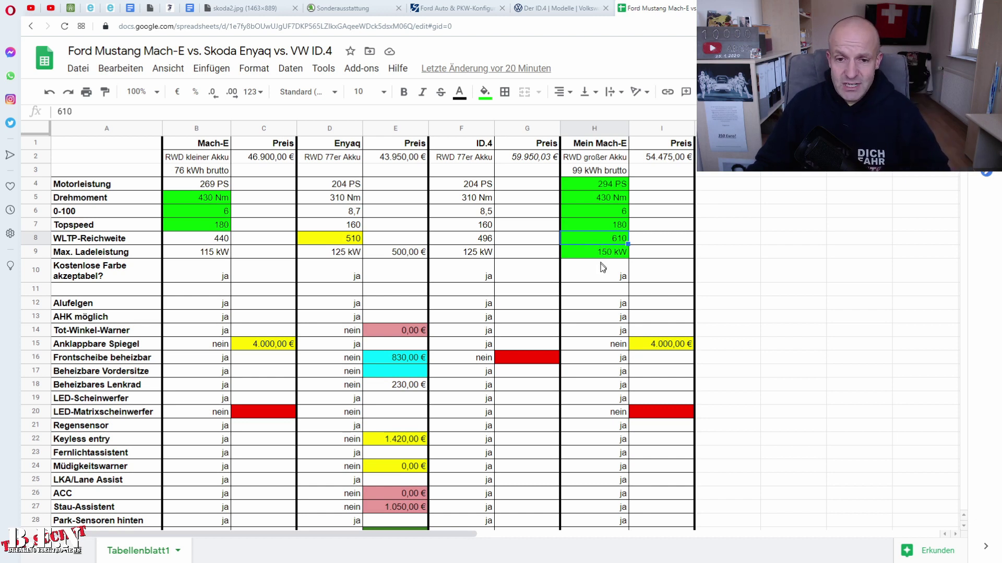
left_click(606, 252)
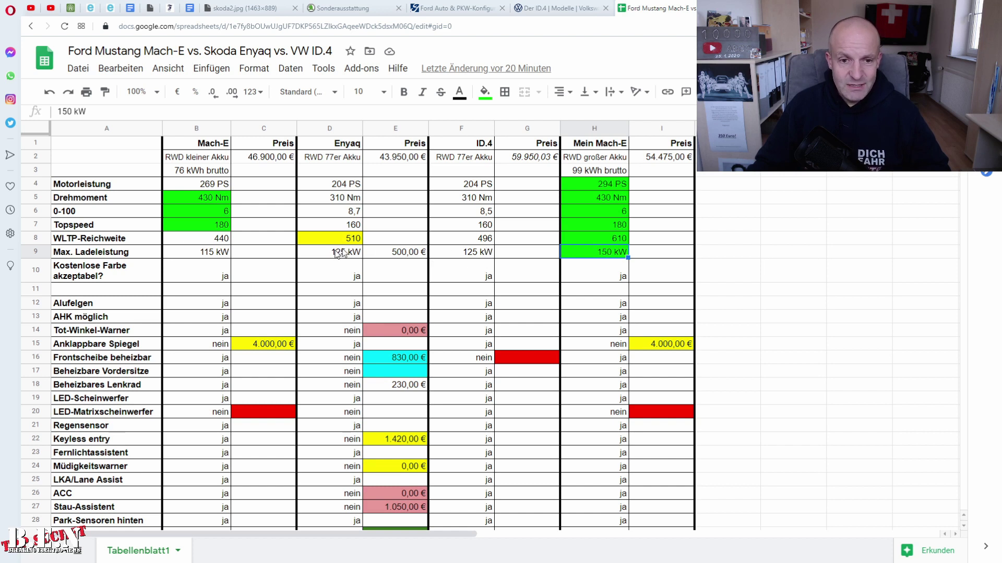
Check the Enyaq's surcharge for Max. Ladeleistung against the Mach-E's charging power and WLTP-Reichweite
left_click(398, 254)
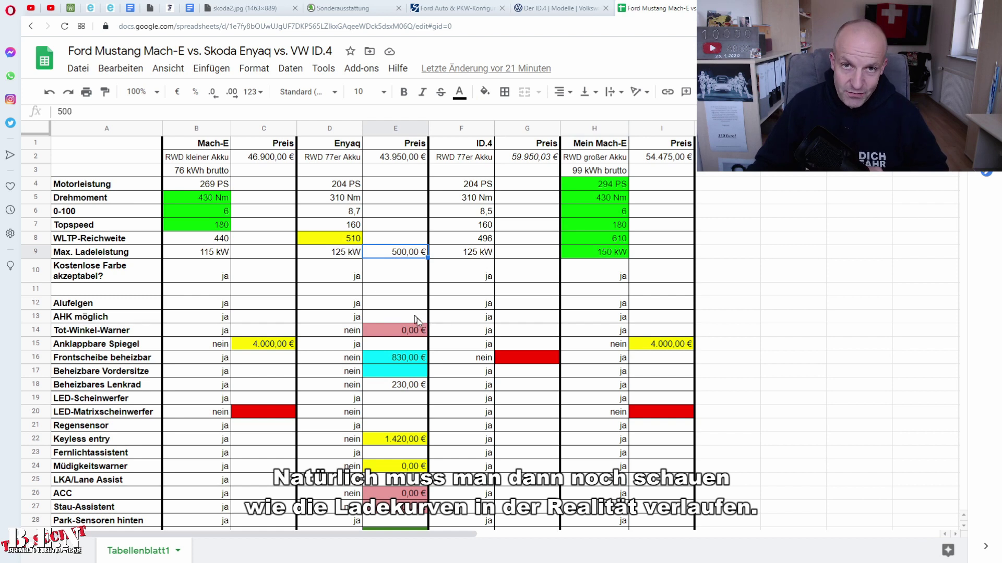
left_click(202, 256)
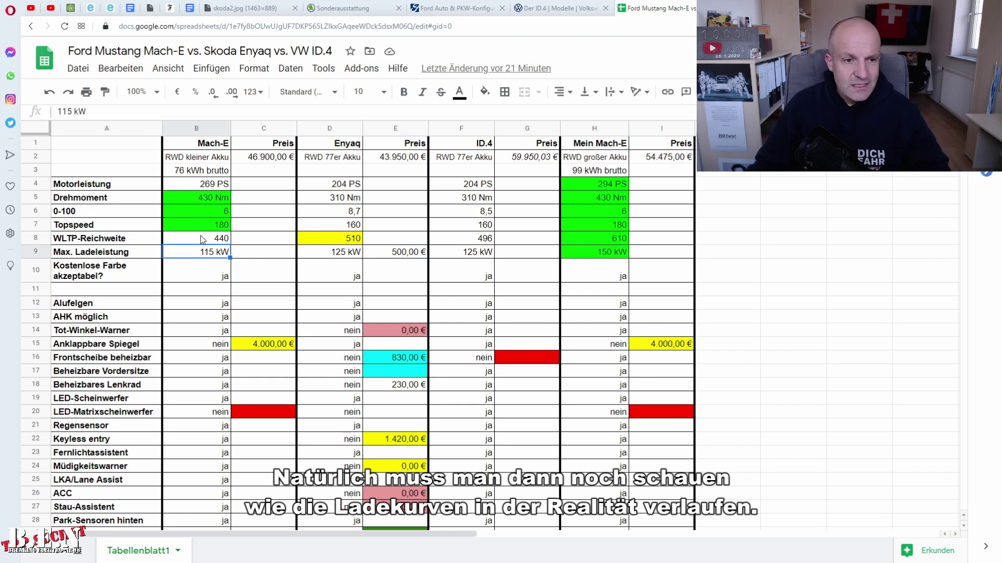
left_click(203, 239)
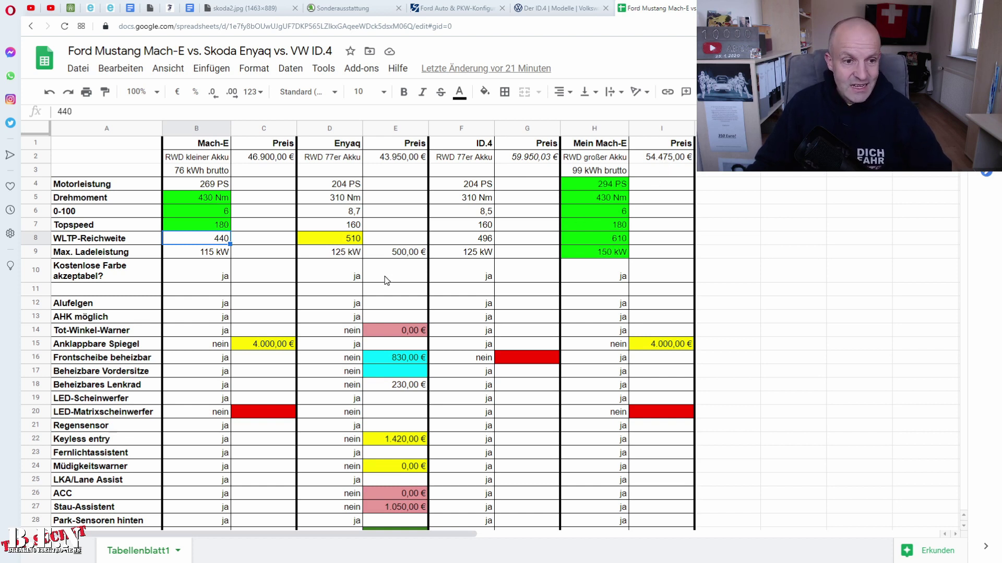
Compare the Kostenlose Farbe row across all four cars and check the Mach-E's price for Anklappbare Spiegel
left_click_drag(201, 280, 572, 285)
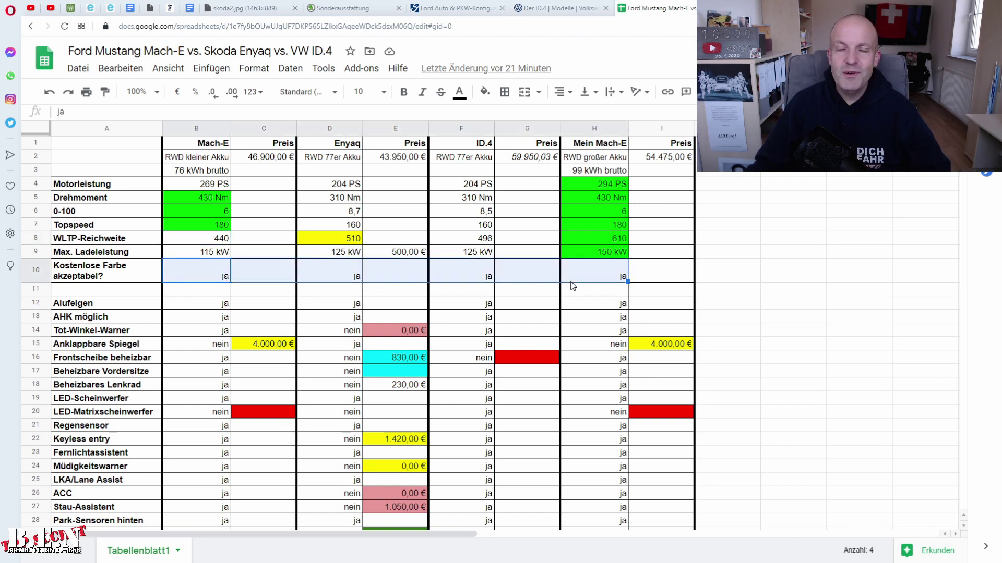
scroll(572, 286, "down", 1)
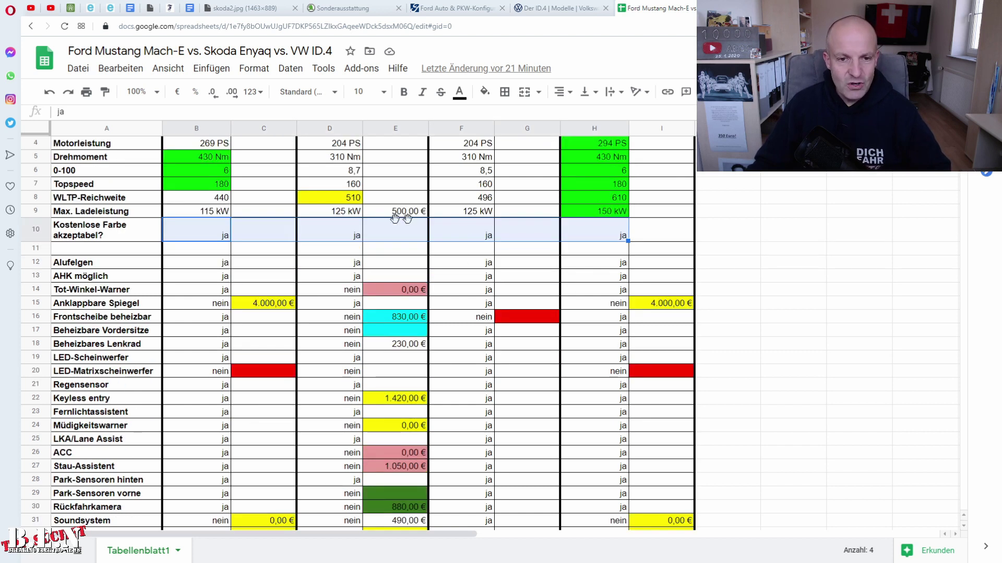
scroll(350, 271, "down", 1)
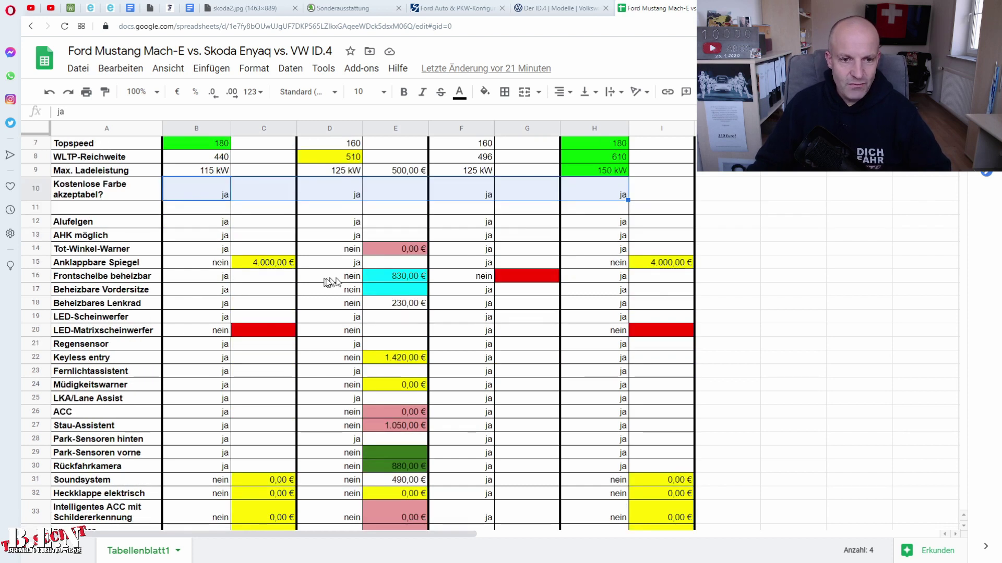
scroll(258, 241, "down", 1)
left_click(259, 239)
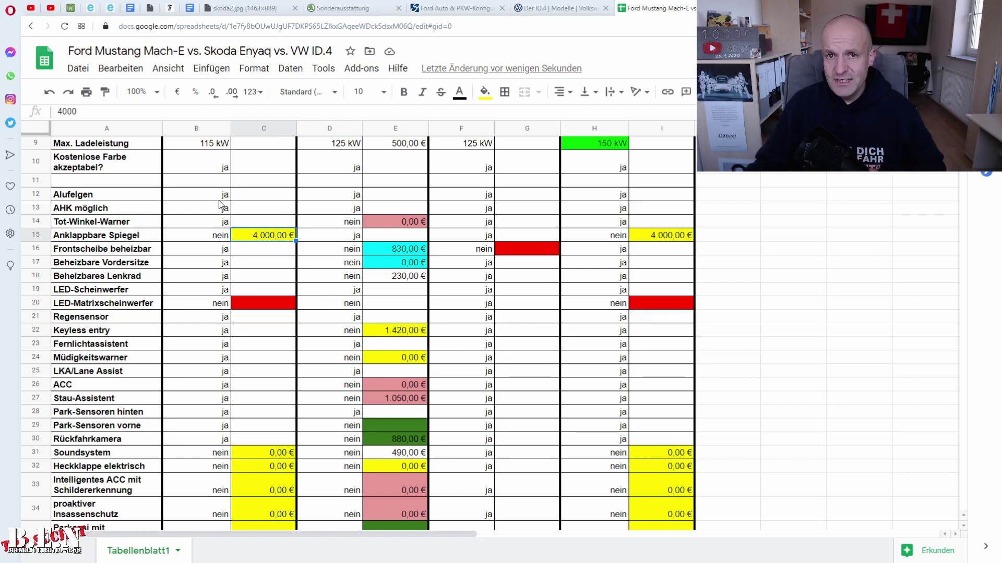
Review the Mach-E's equipment from its base price down to the Navigationssystem row
scroll(259, 193, "up", 4)
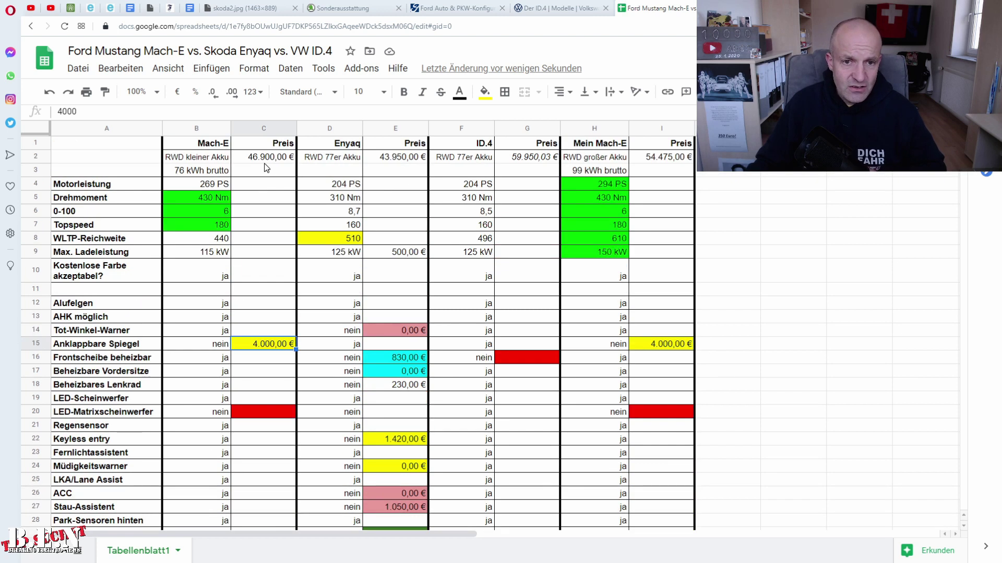
scroll(258, 345, "down", 1)
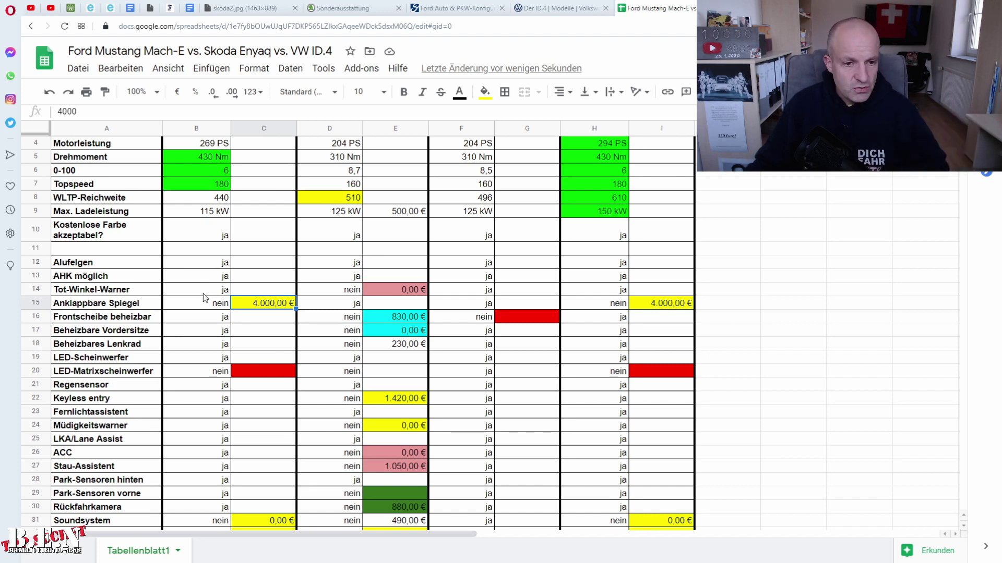
scroll(205, 297, "down", 1)
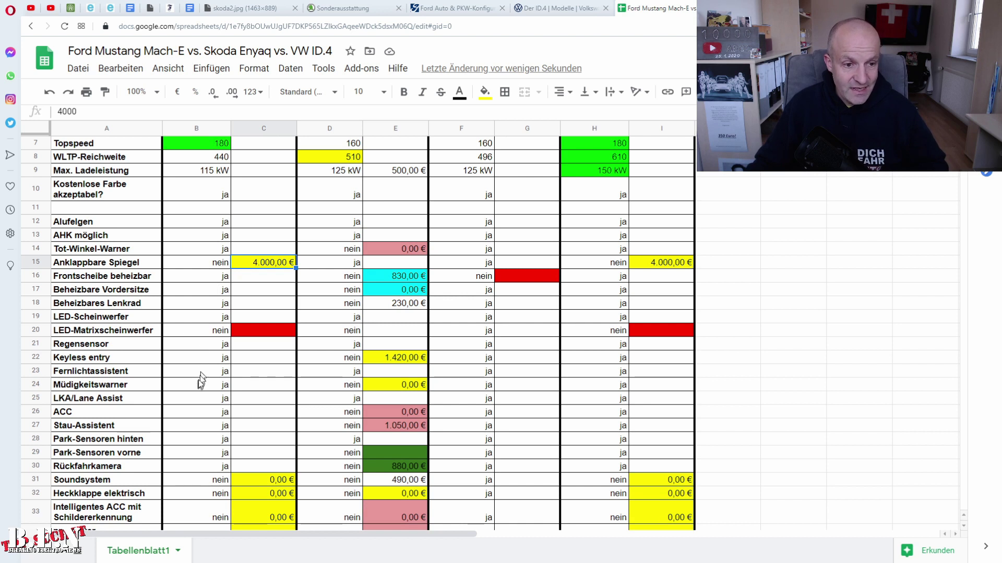
scroll(190, 399, "down", 1)
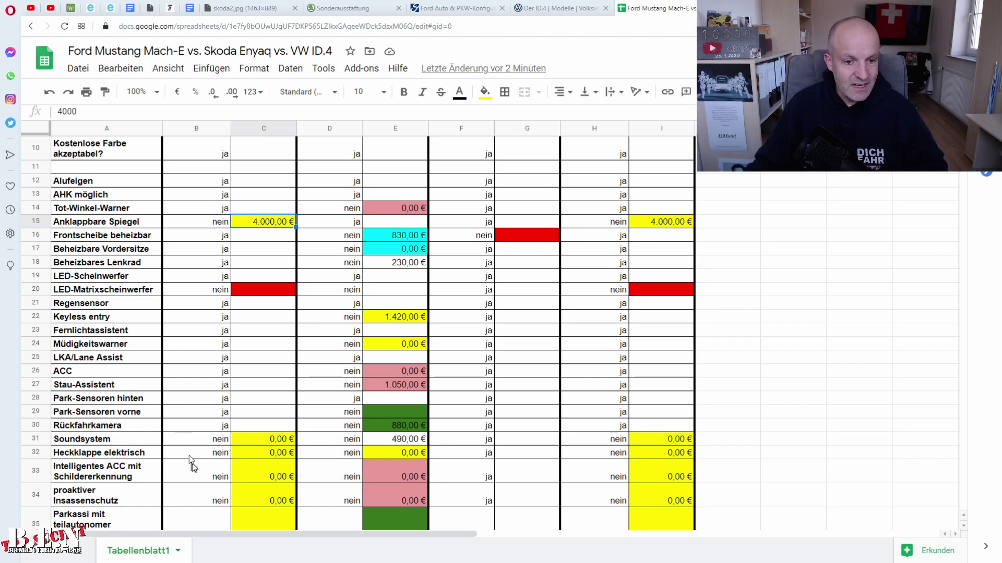
scroll(190, 460, "down", 4)
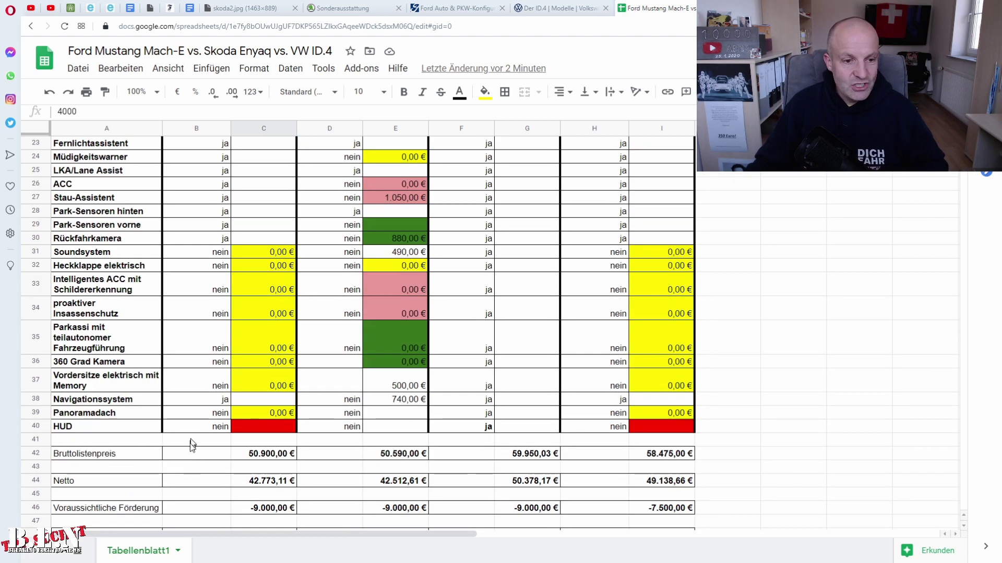
left_click(202, 400)
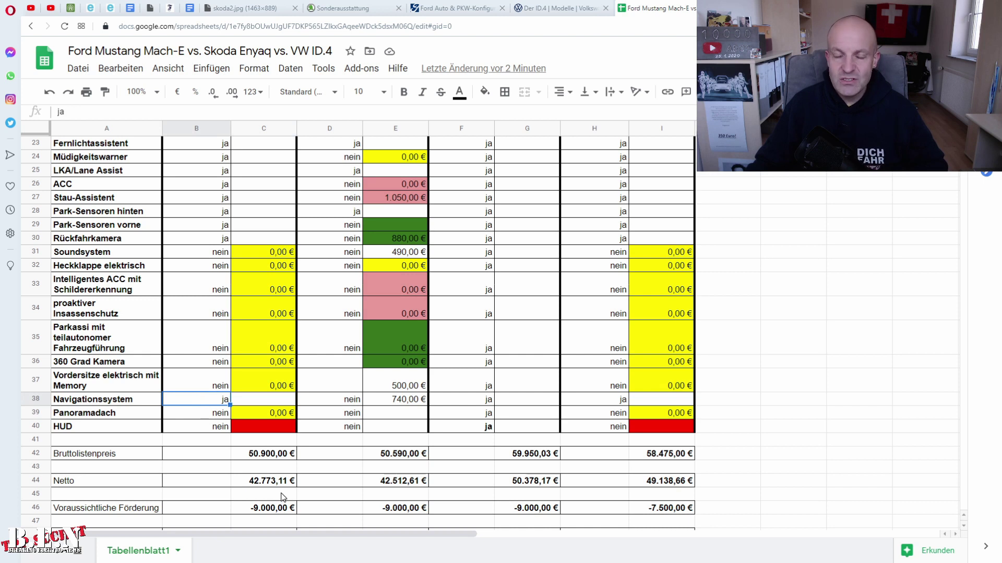
Examine the Enyaq's column from its base price through the equipment list to the Bruttolistenpreis
scroll(284, 497, "up", 5)
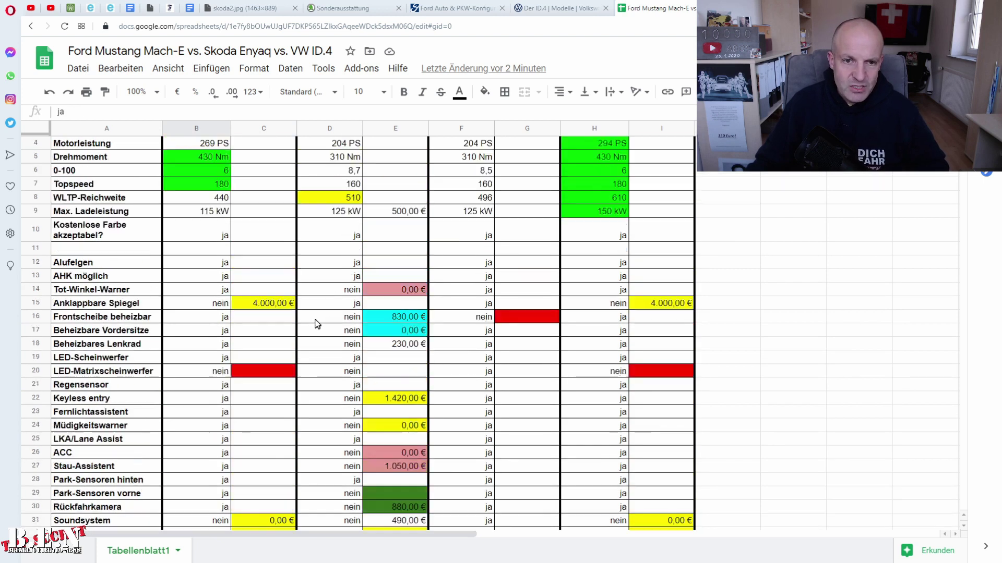
scroll(316, 324, "up", 1)
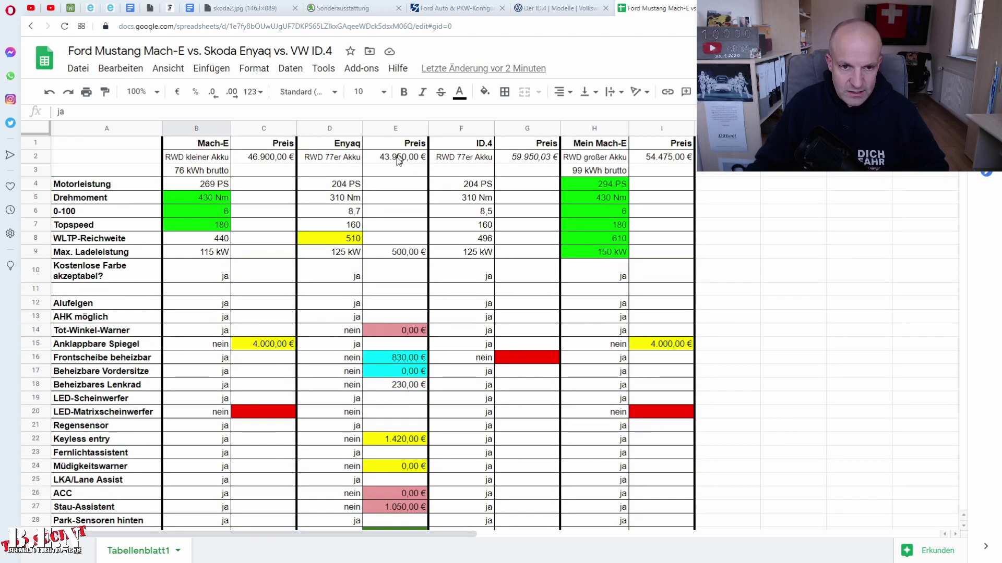
scroll(318, 361, "down", 3)
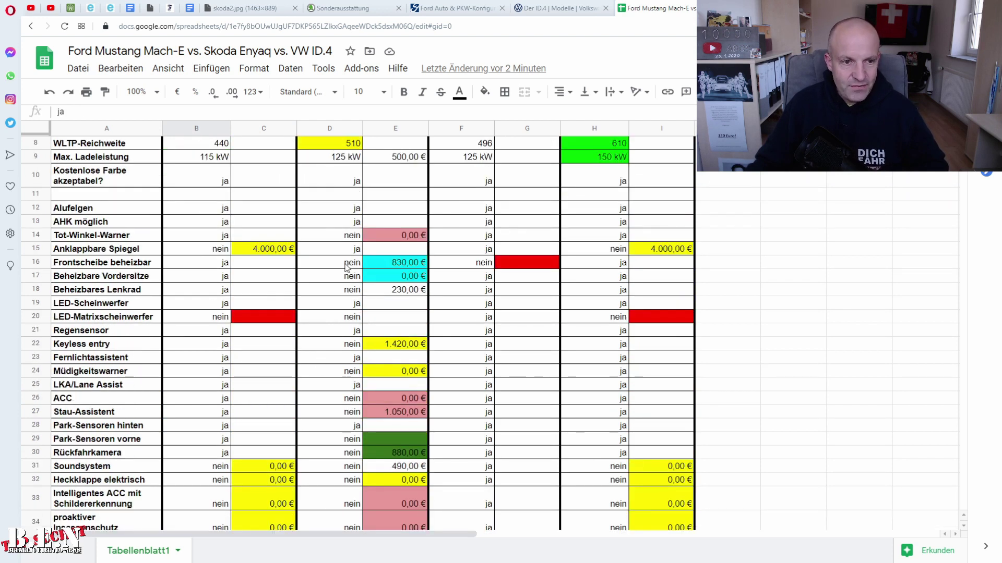
scroll(312, 331, "down", 1)
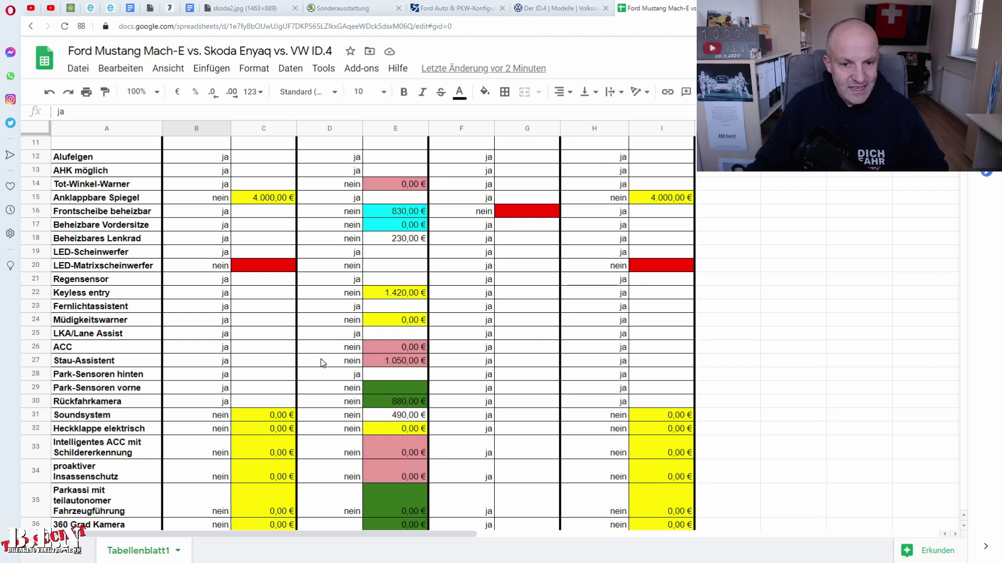
scroll(300, 417, "down", 5)
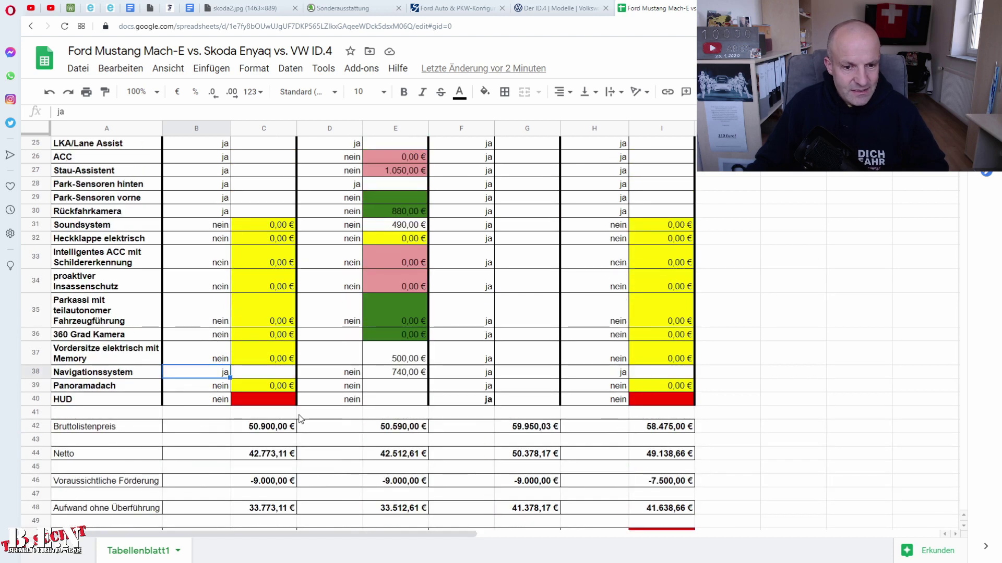
scroll(339, 375, "up", 5)
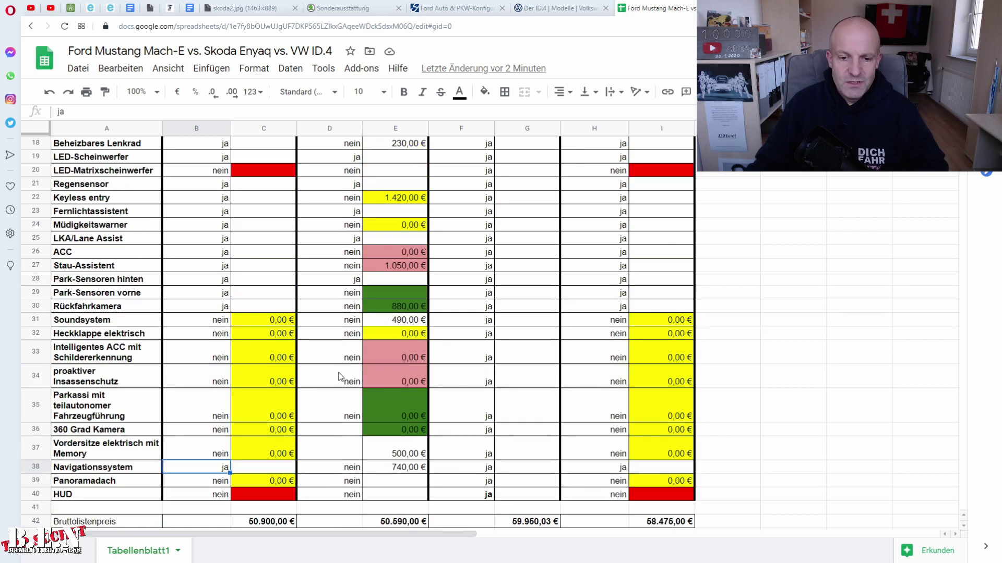
scroll(340, 376, "up", 3)
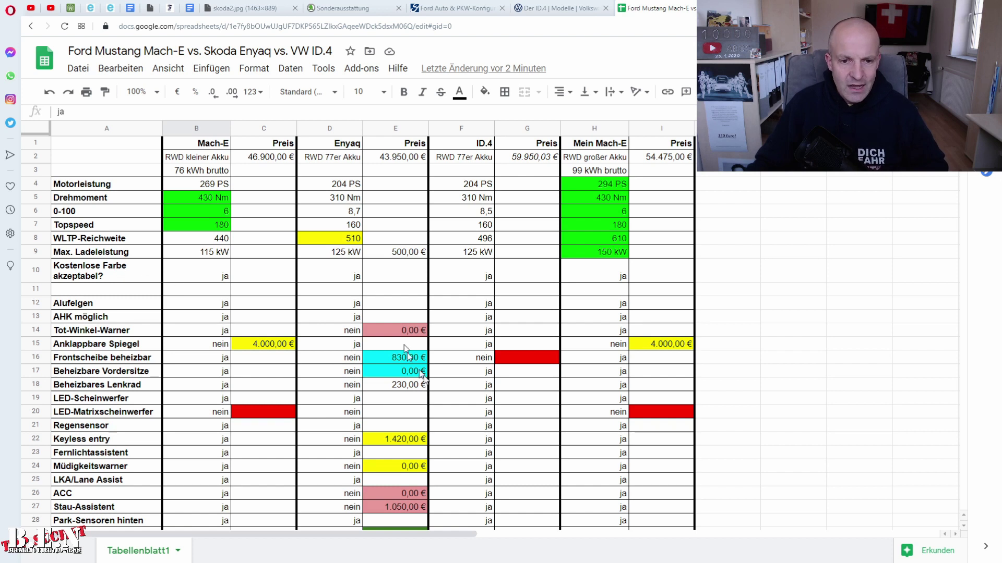
Select the Enyaq's surcharges for Frontscheibe beheizbar, Keyless entry and Stau-Assistent together to sum them
scroll(459, 391, "down", 1)
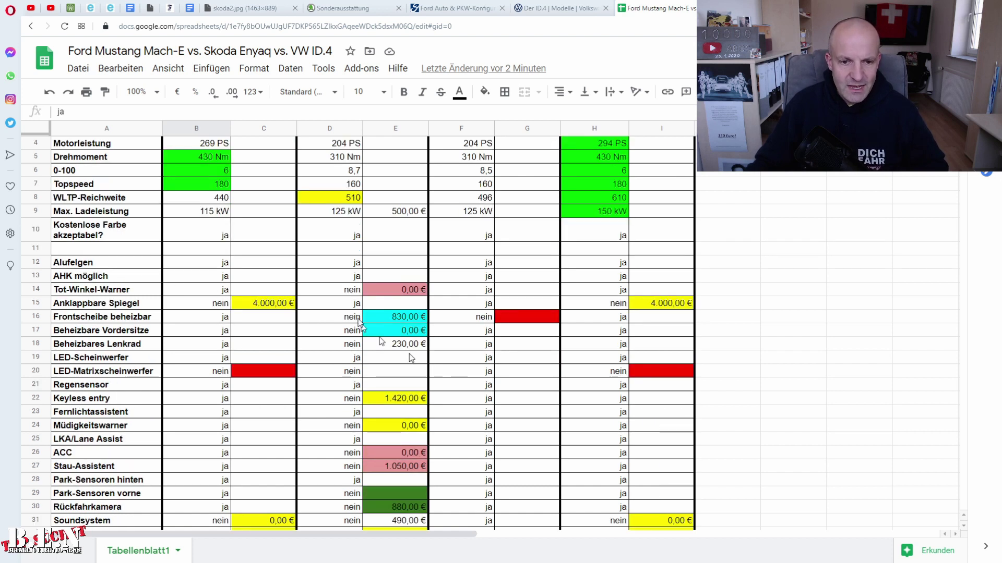
left_click(389, 317)
scroll(401, 360, "down", 1)
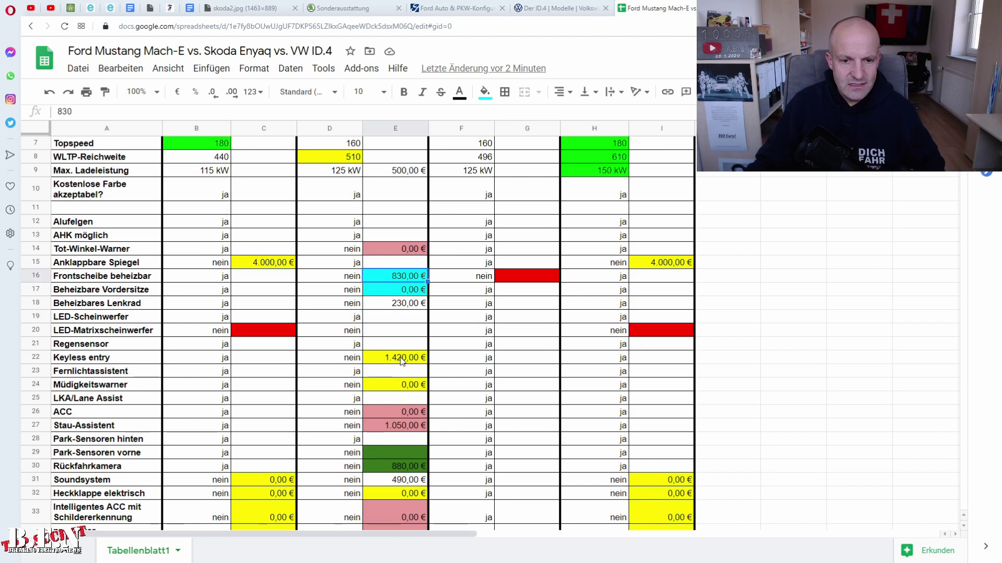
left_click(402, 360, "ctrl")
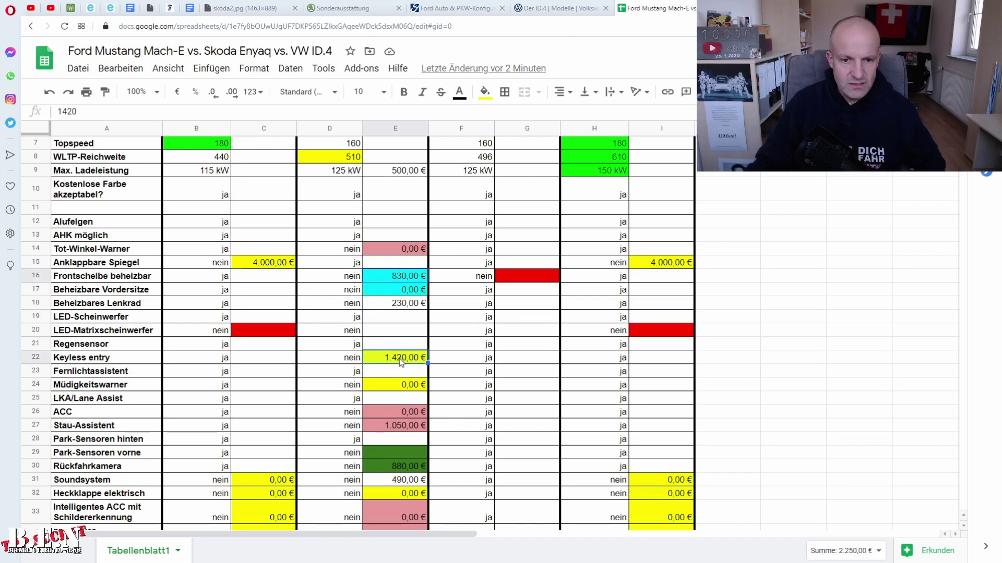
left_click(397, 426, "ctrl")
scroll(380, 424, "down", 2)
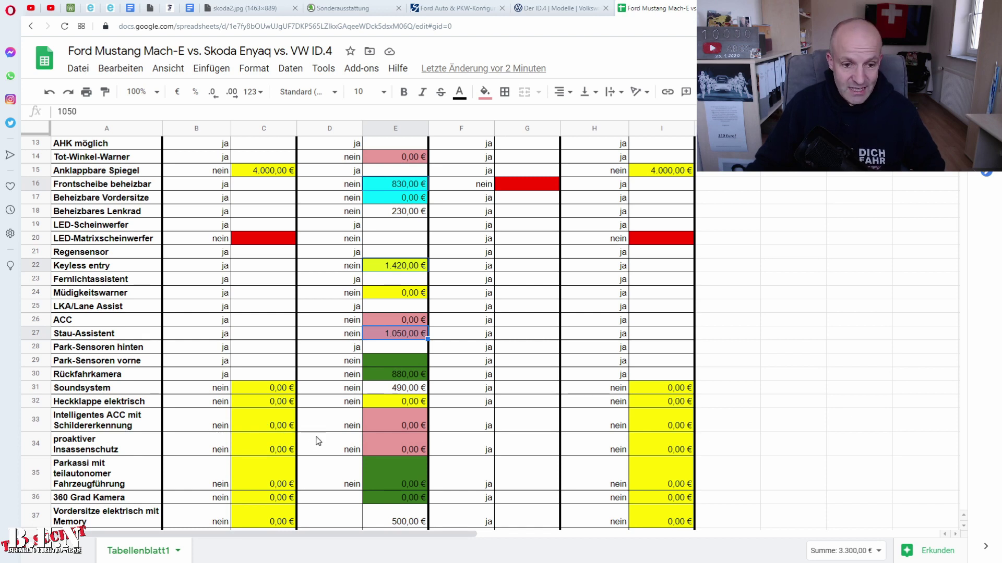
scroll(315, 441, "down", 3)
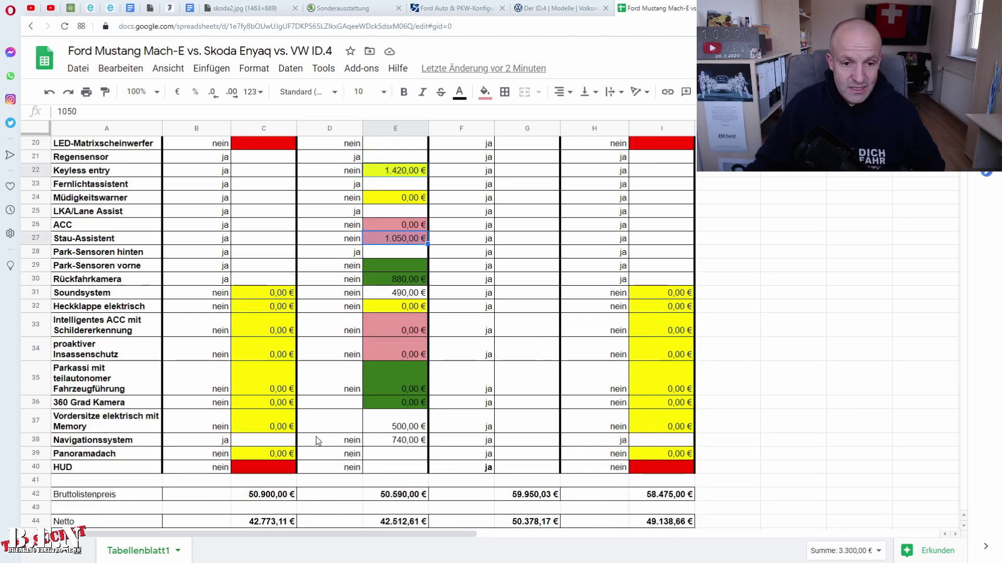
Add the Enyaq's Navigationssystem surcharge to the selected option prices and review the column against the total
left_click(399, 445)
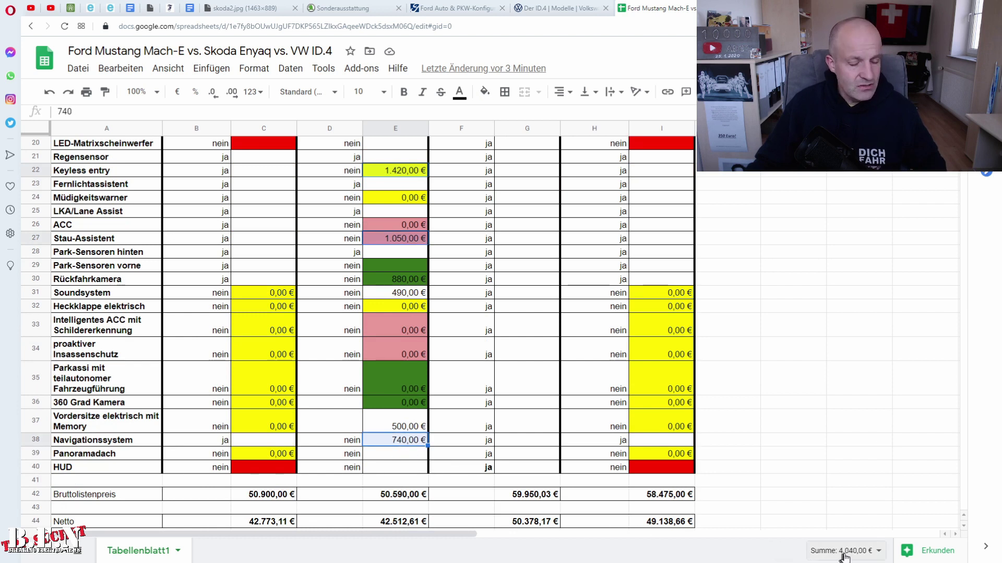
scroll(442, 386, "up", 6)
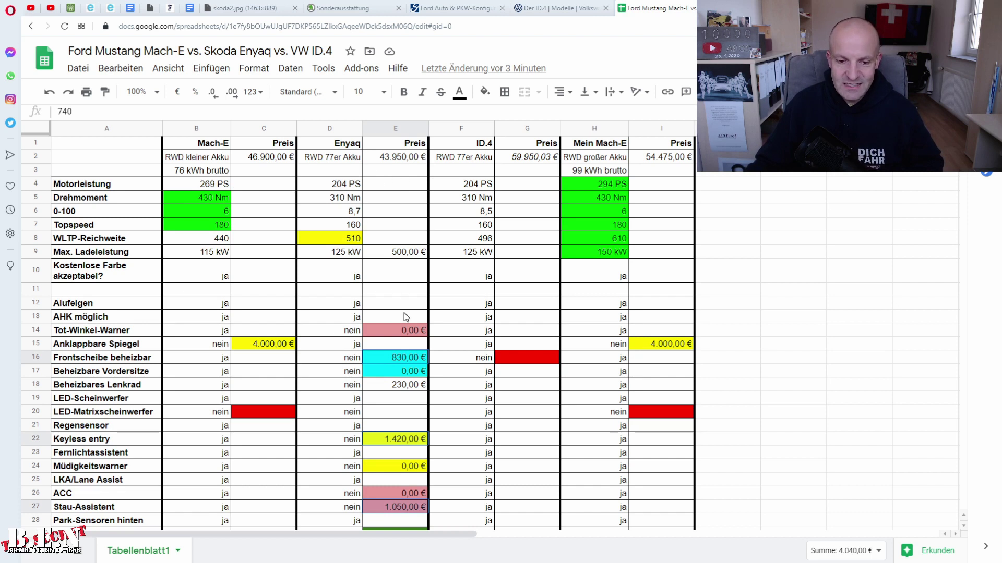
scroll(404, 313, "down", 5)
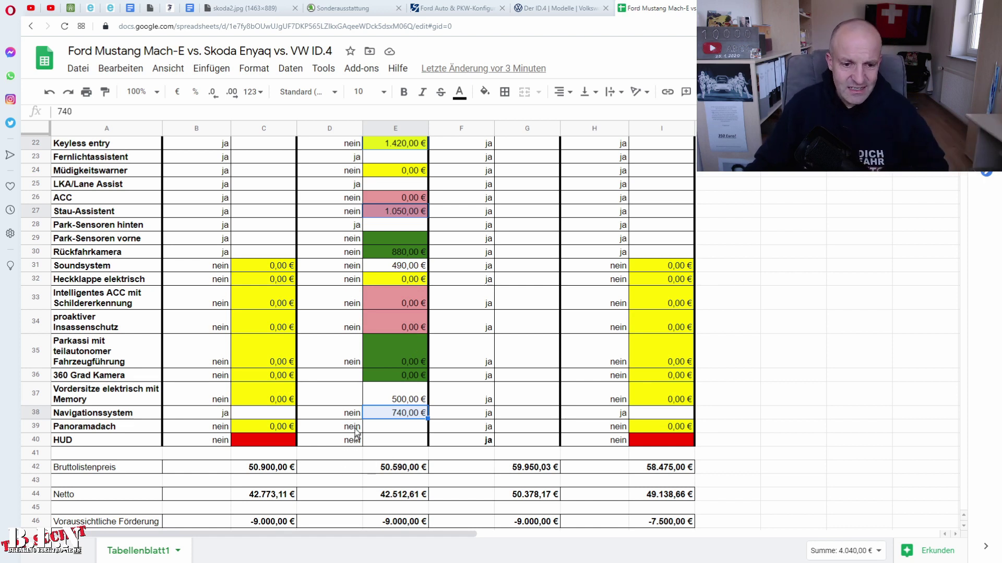
Check the Enyaq's price cell for Anklappbare Spiegel and the formula behind its Bruttolistenpreis
scroll(371, 468, "up", 6)
left_click(385, 344)
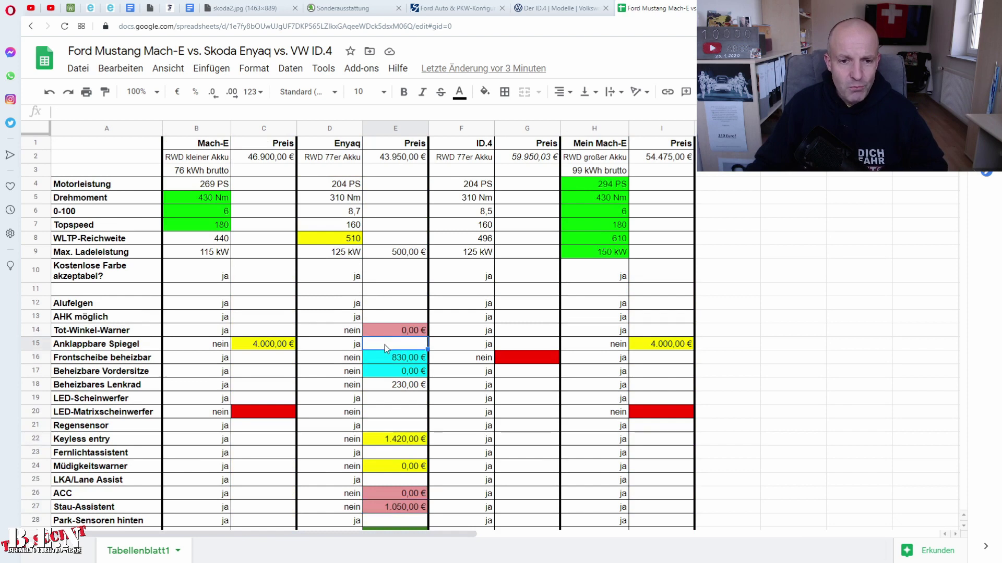
scroll(384, 345, "down", 9)
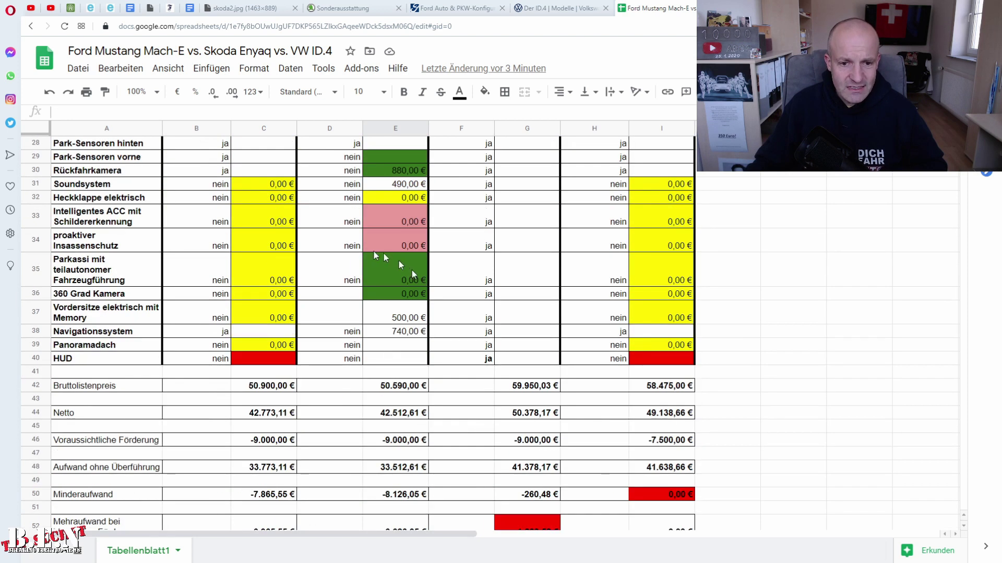
scroll(232, 379, "up", 6)
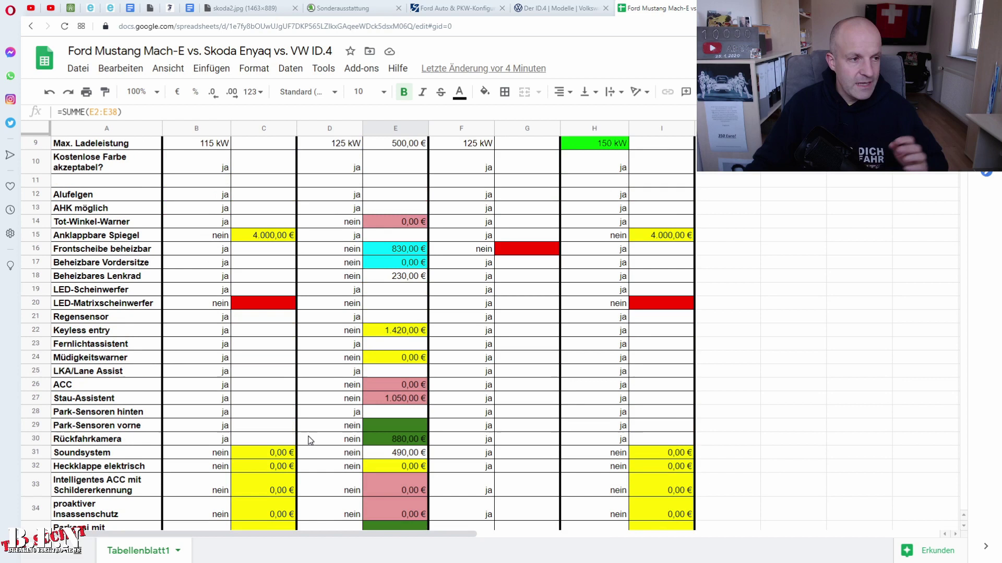
Check the Mach-E's price for Anklappbare Spiegel against the equipment rows down to HUD
left_click(272, 237)
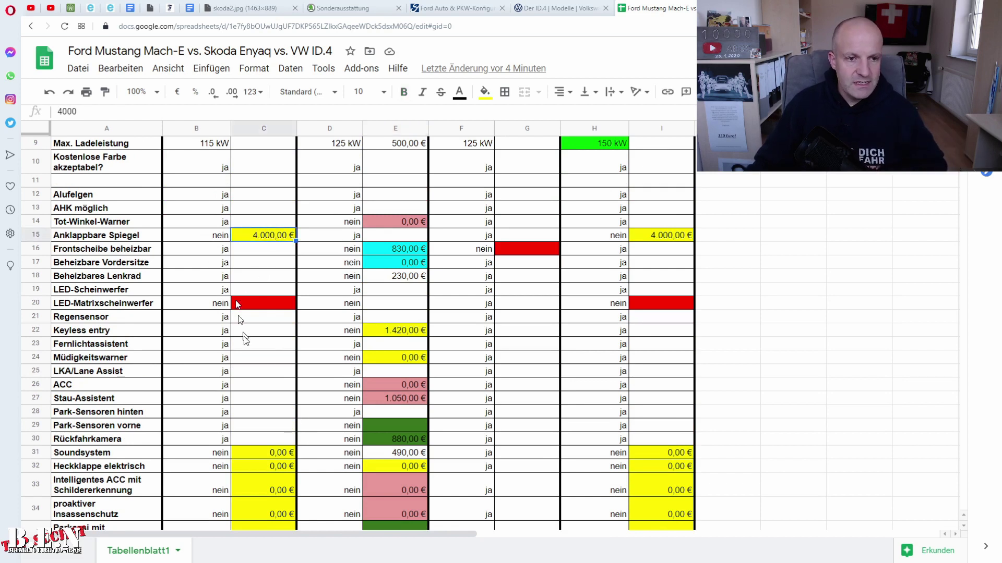
scroll(259, 372, "down", 3)
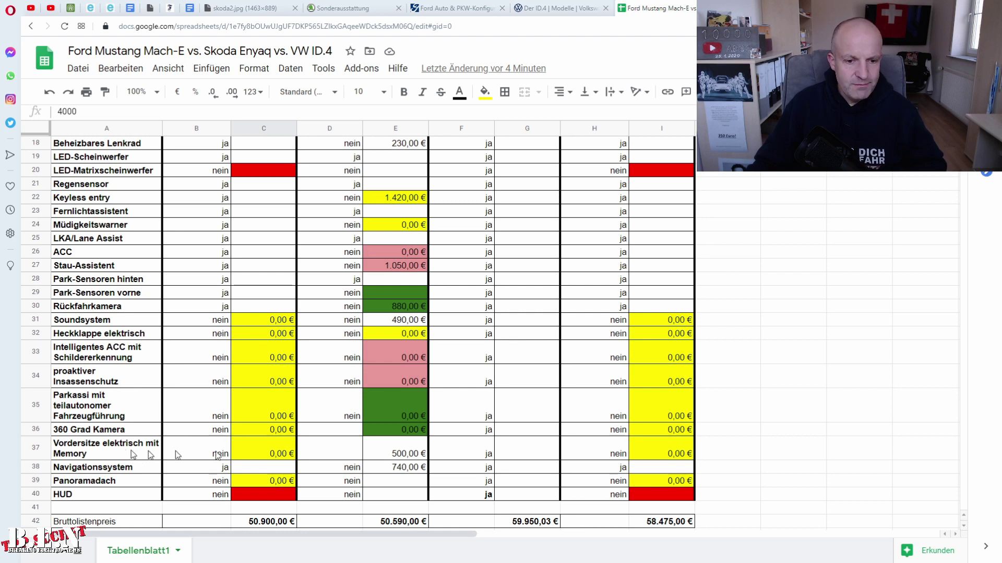
scroll(272, 402, "up", 2)
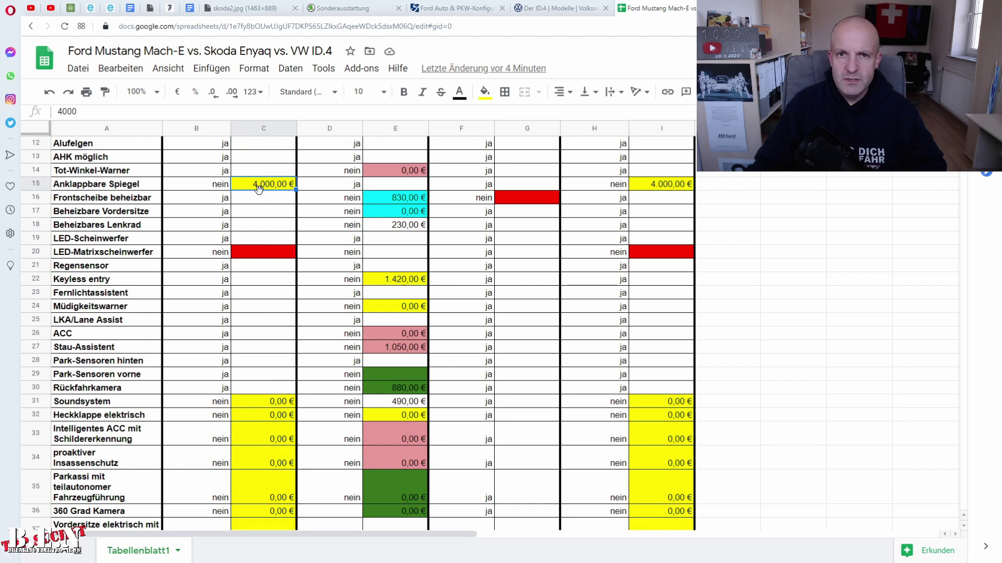
Compare the Bruttolistenpreis of the Mach-E with that of the Enyaq
scroll(259, 189, "down", 5)
left_click_drag(264, 386, 377, 387)
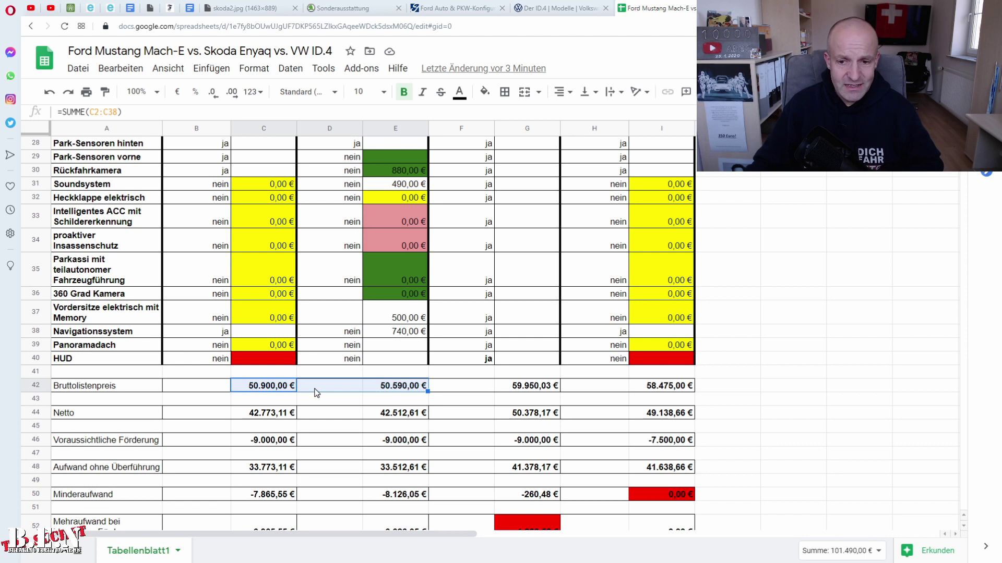
left_click(369, 389)
left_click(261, 387)
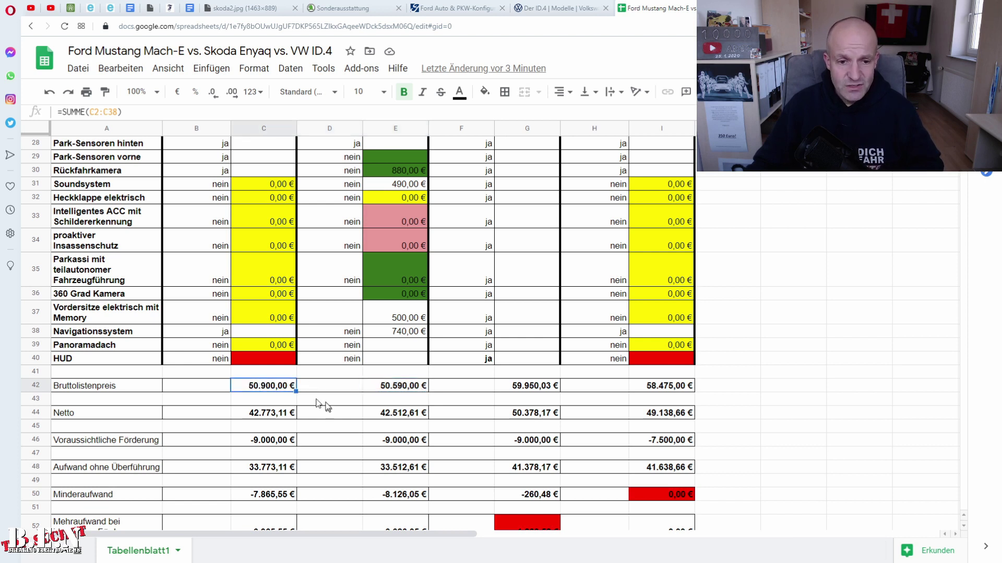
left_click(400, 395)
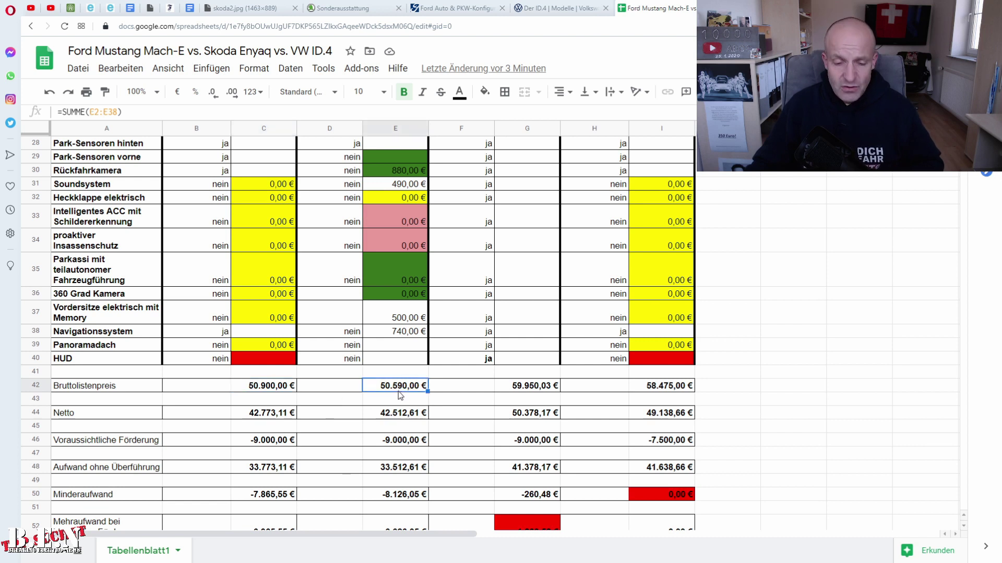
Recheck the Mach-E's Anklappbare Spiegel surcharge and review the ID.4's equipment down to its Bruttolistenpreis
scroll(399, 391, "up", 10)
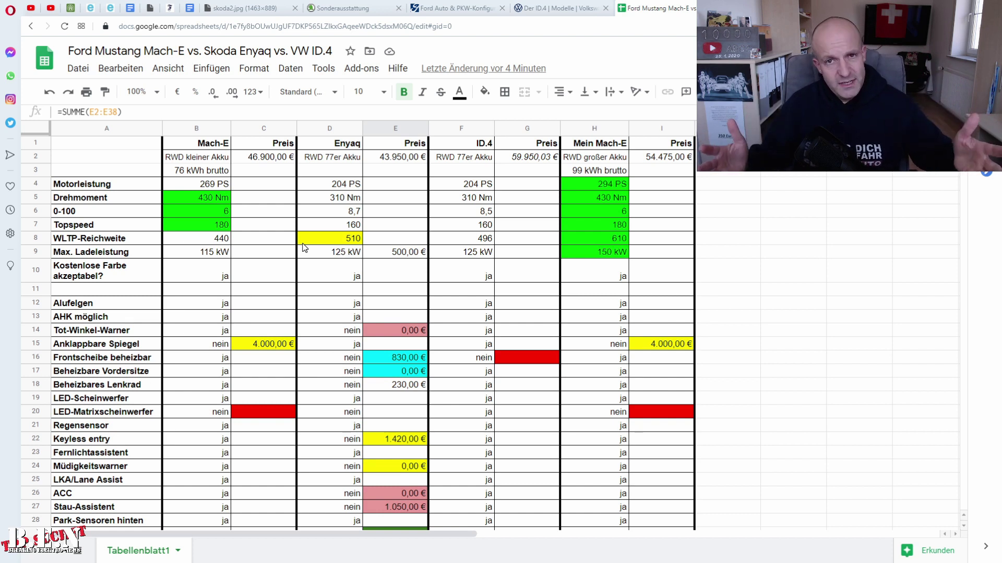
left_click(264, 344)
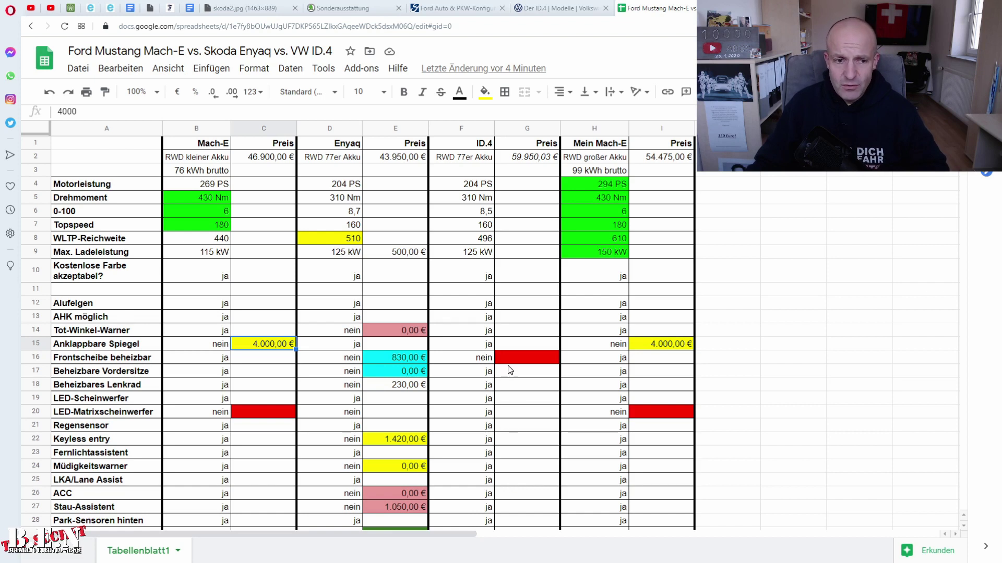
scroll(510, 369, "down", 3)
scroll(510, 369, "down", 2)
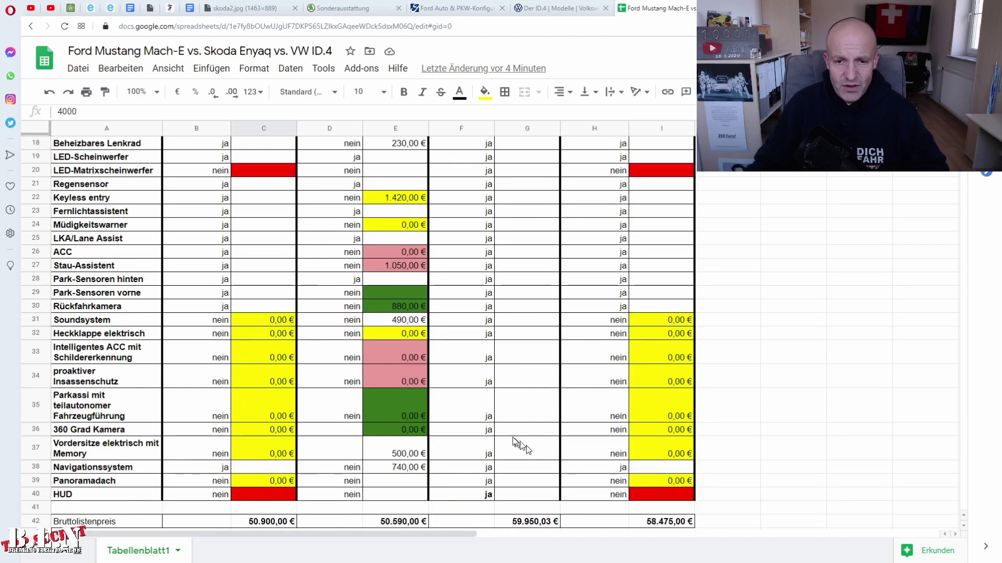
scroll(512, 439, "up", 1)
scroll(513, 439, "up", 5)
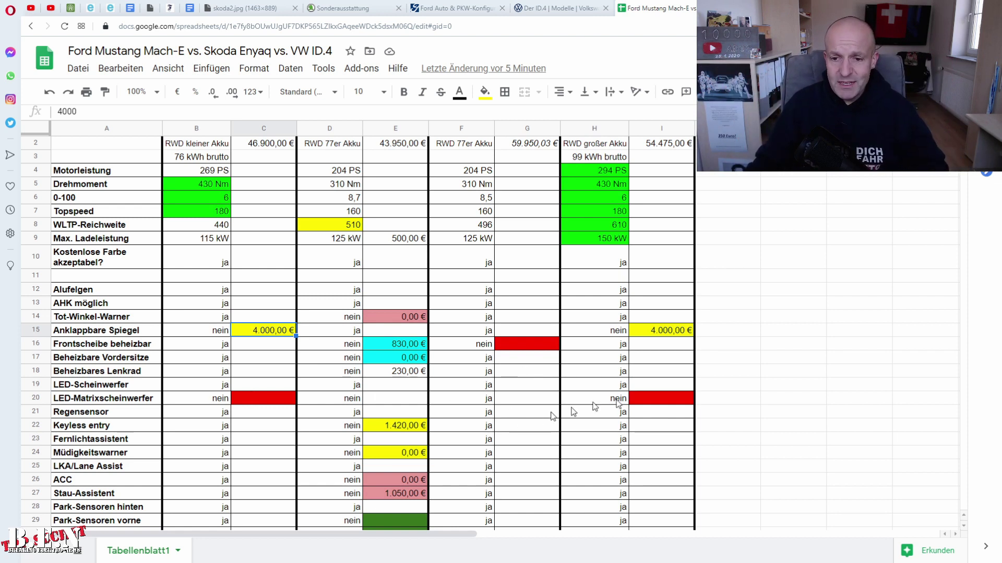
Examine the red cells for Mein Mach-E's LED-Matrixscheinwerfer and the ID.4's Frontscheibe beheizbar, continuing down to the Bruttolistenpreis
left_click(657, 402)
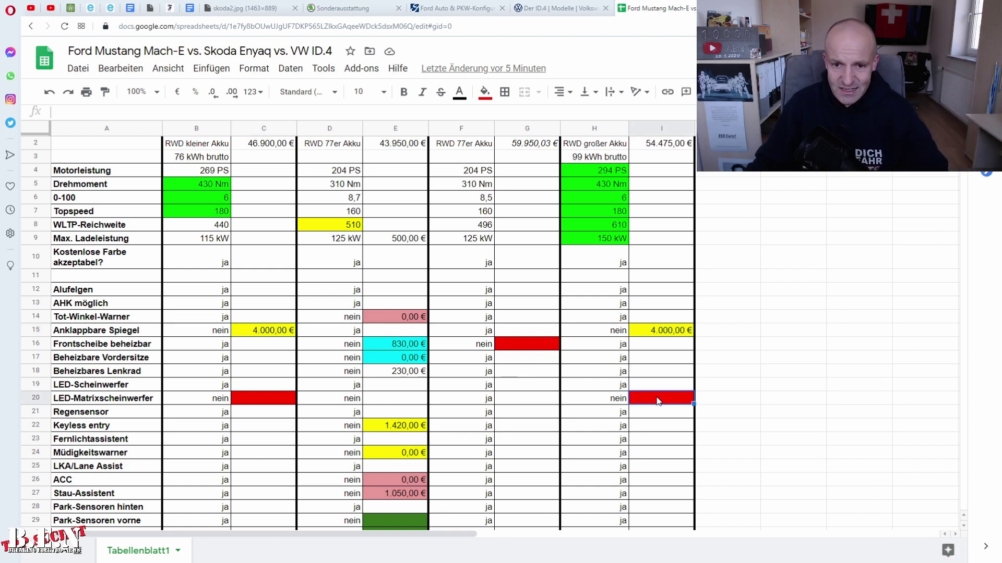
left_click(522, 345)
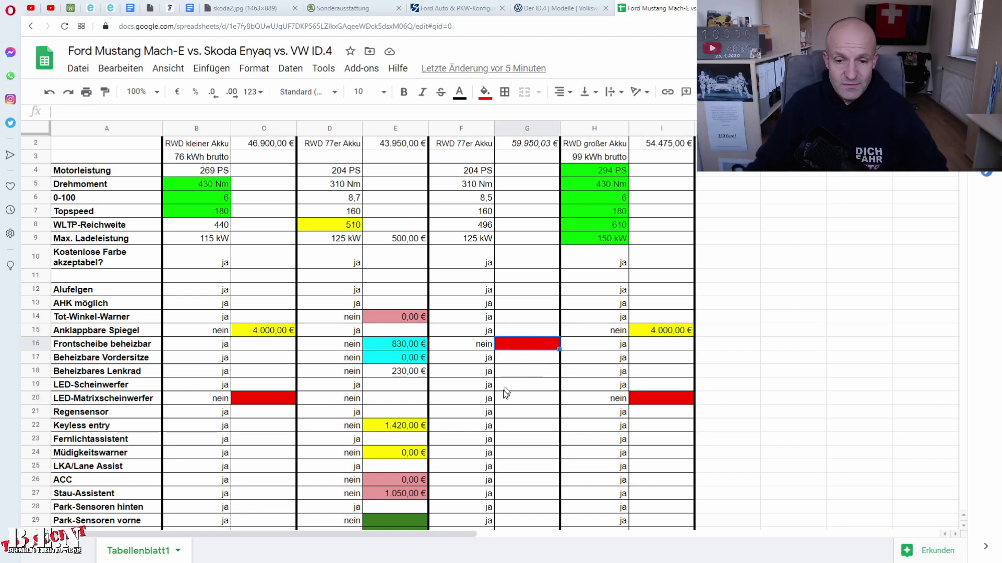
scroll(508, 392, "down", 2)
scroll(507, 392, "down", 3)
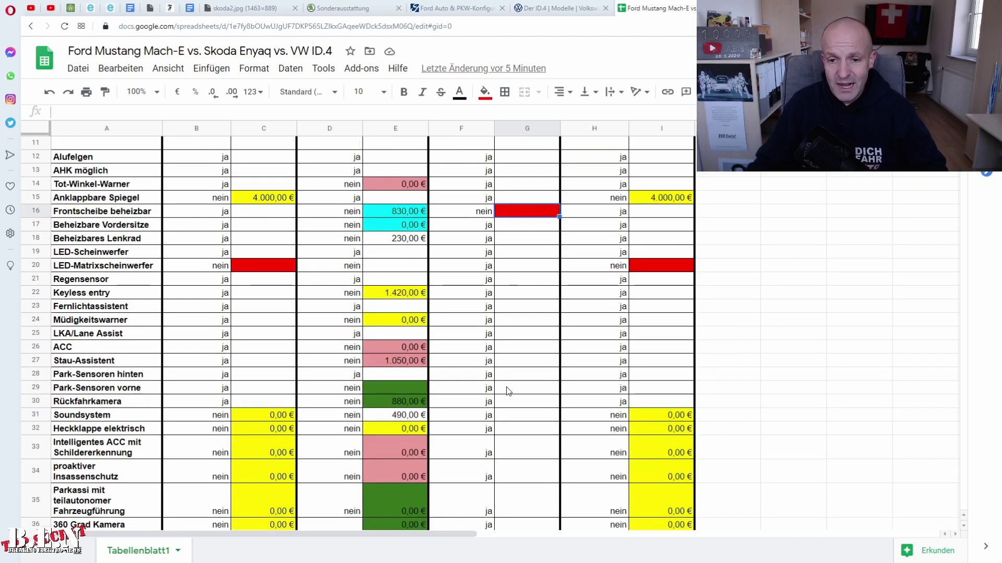
scroll(507, 388, "down", 1)
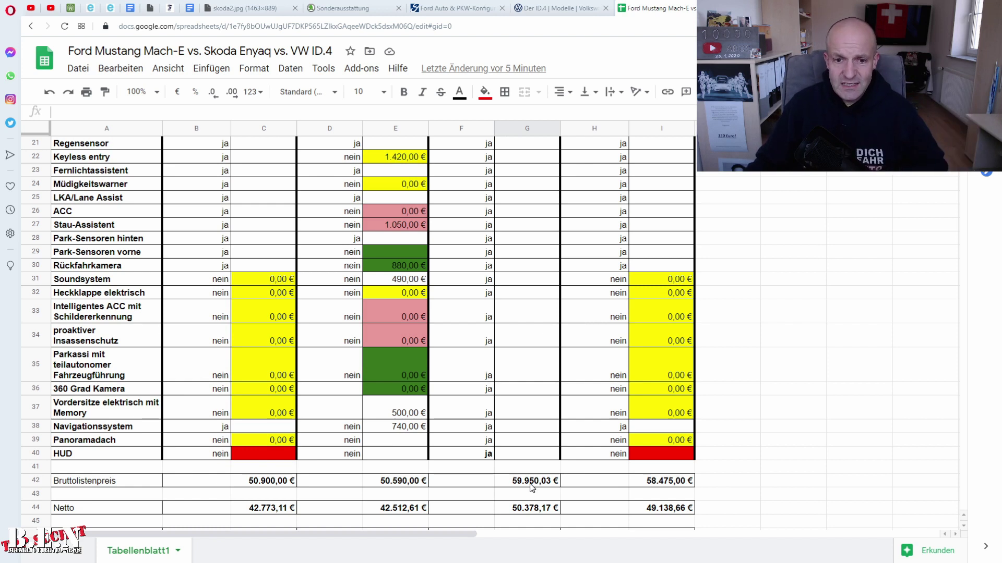
Compare WLTP-Reichweite and Max. Ladeleistung between Mein Mach-E and the ID.4
scroll(531, 487, "up", 6)
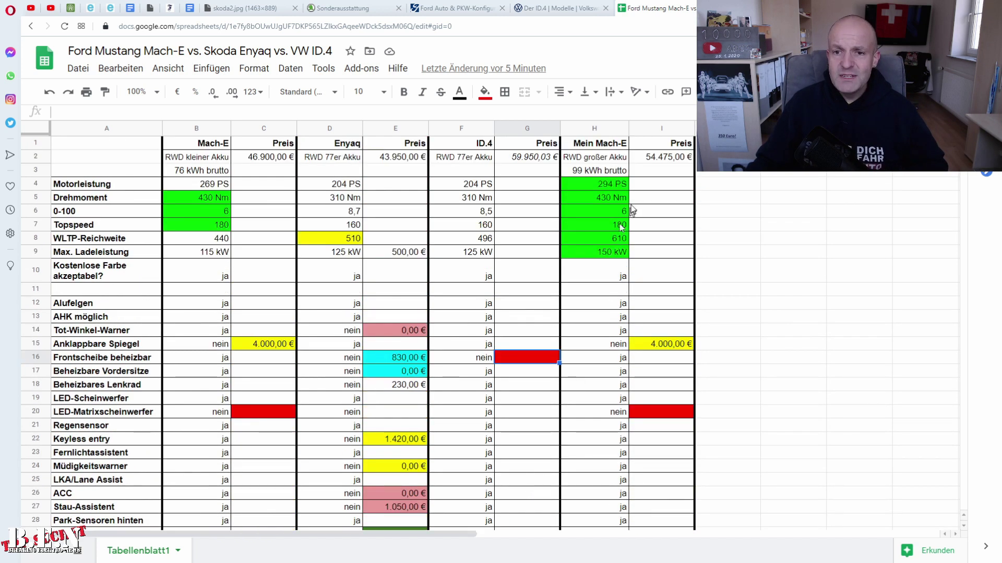
left_click_drag(608, 240, 486, 240)
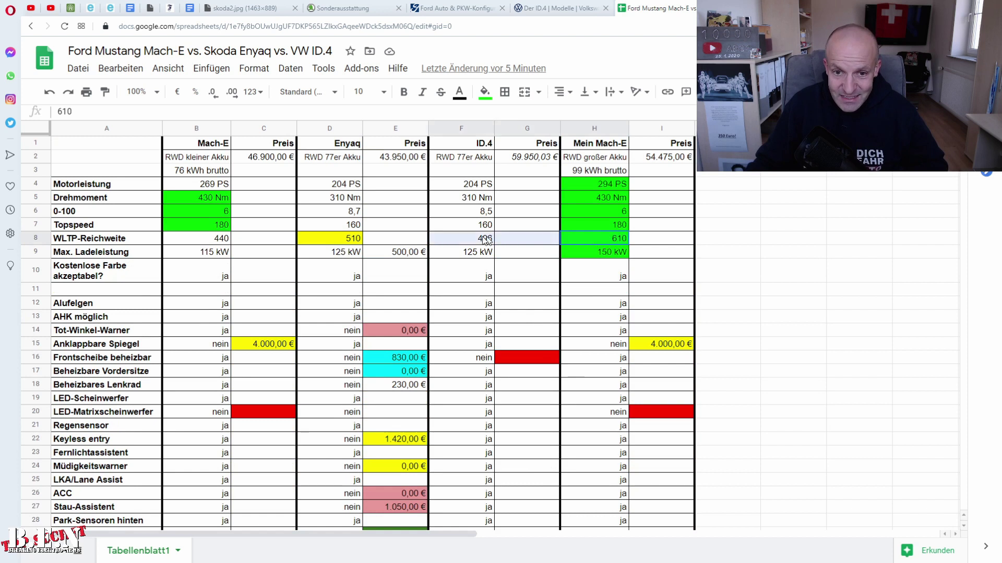
left_click(578, 253)
left_click_drag(578, 255, 469, 254)
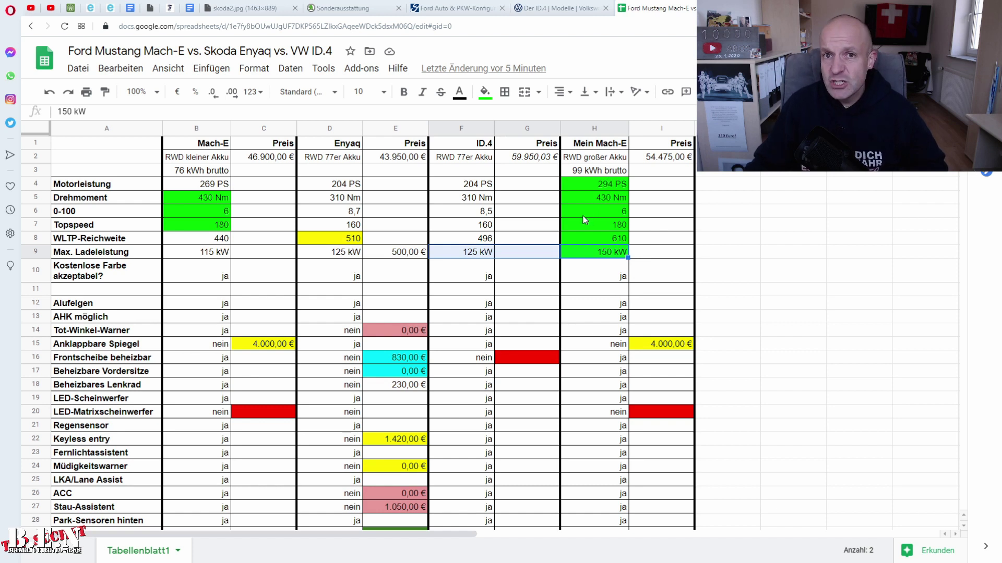
Compare the Bruttolistenpreis of the ID.4 with that of Mein Mach-E, looking back over both cars' specifications
scroll(551, 341, "down", 6)
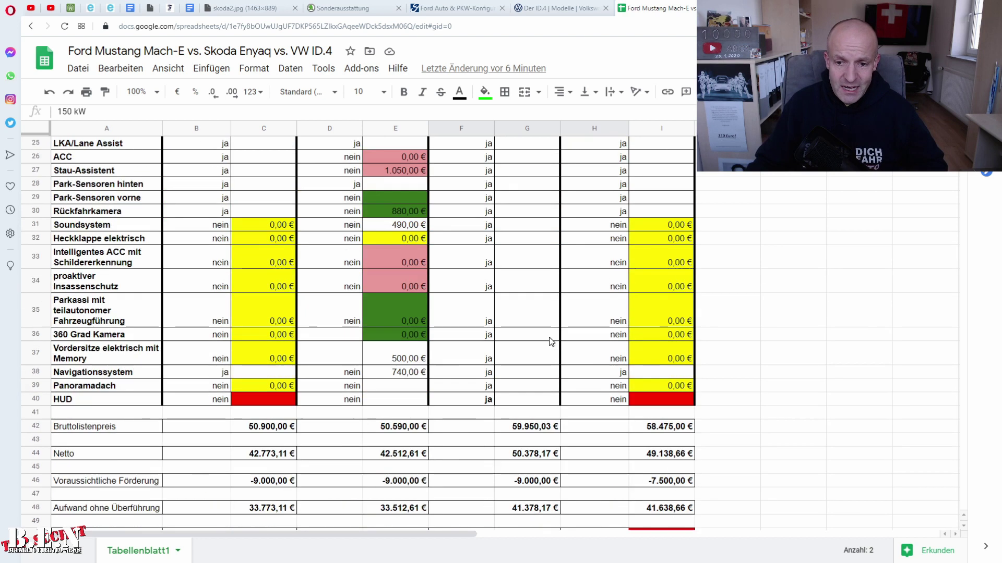
left_click_drag(528, 429, 644, 428)
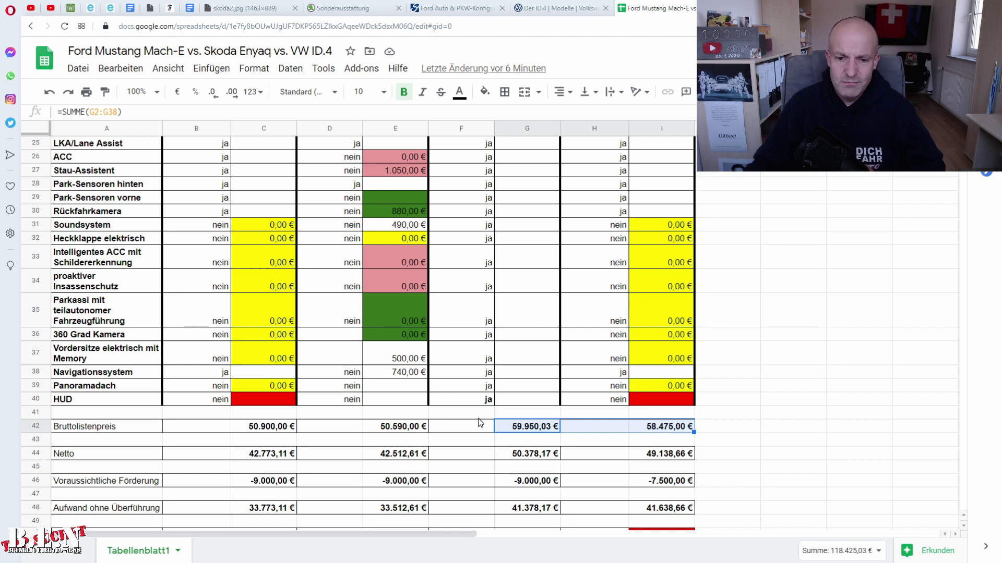
scroll(530, 413, "up", 7)
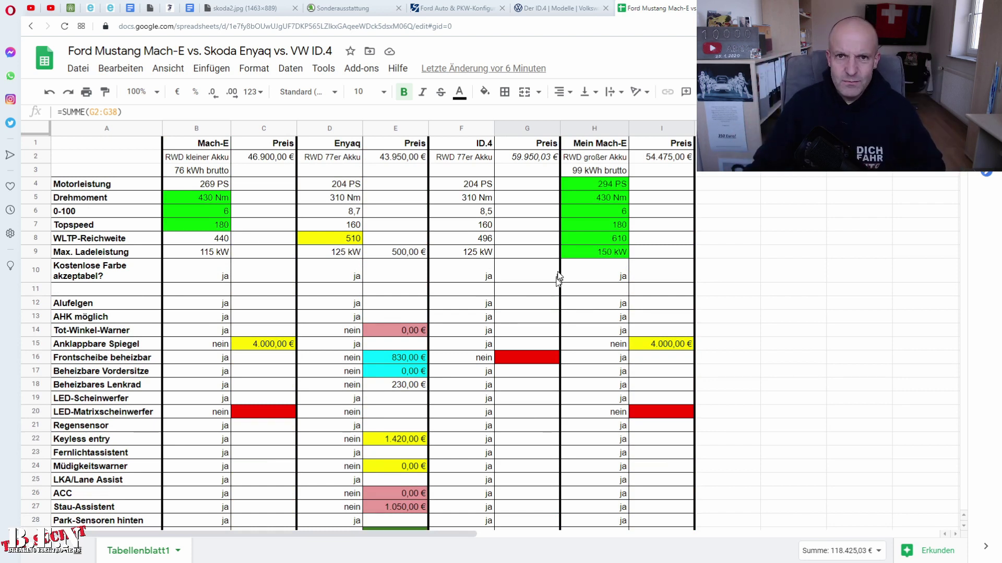
scroll(556, 286, "down", 7)
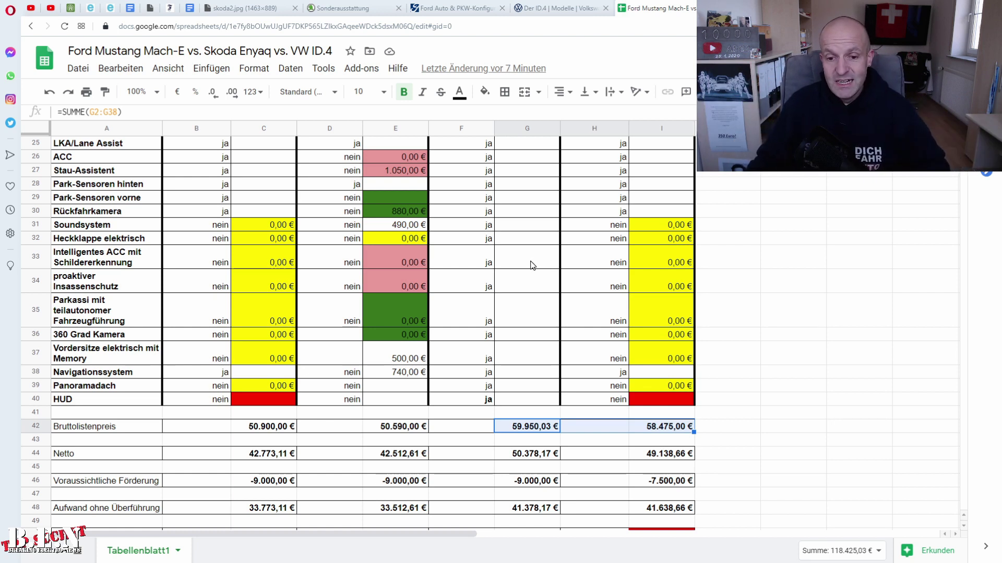
scroll(440, 367, "down", 1)
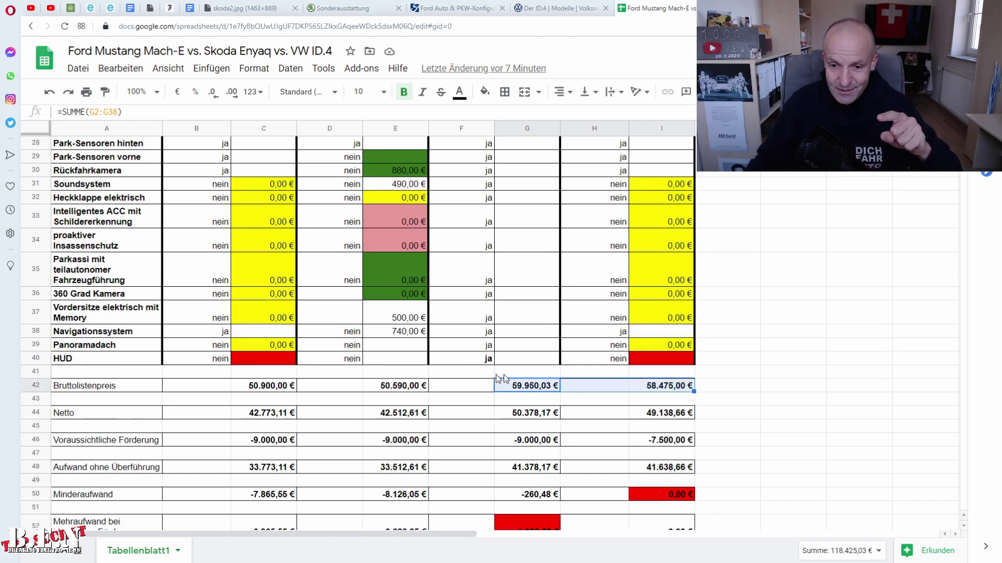
left_click(647, 386)
left_click(527, 389)
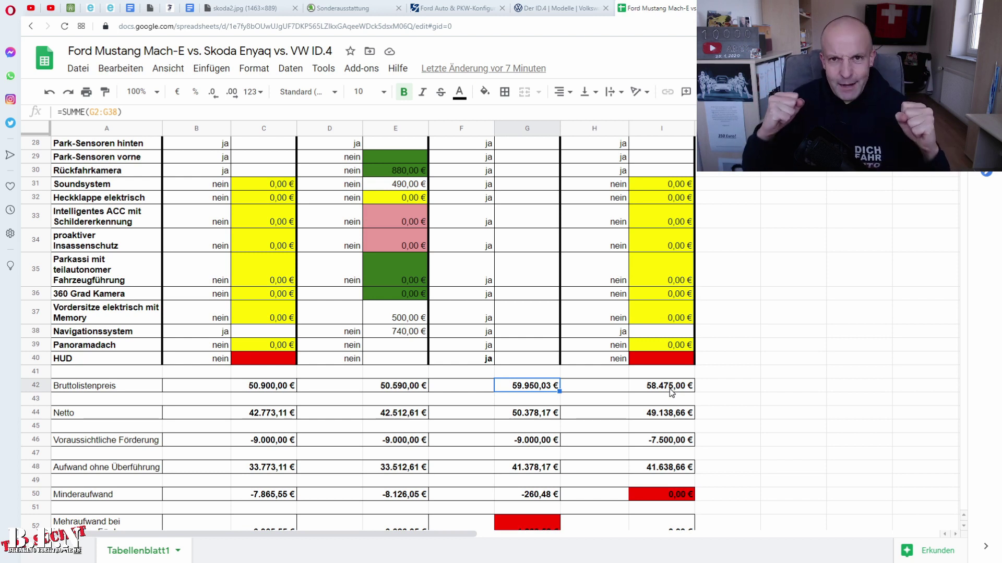
Check the Voraussichtliche Förderung and Minderaufwand values in the Mein Mach-E price column
scroll(271, 401, "down", 1)
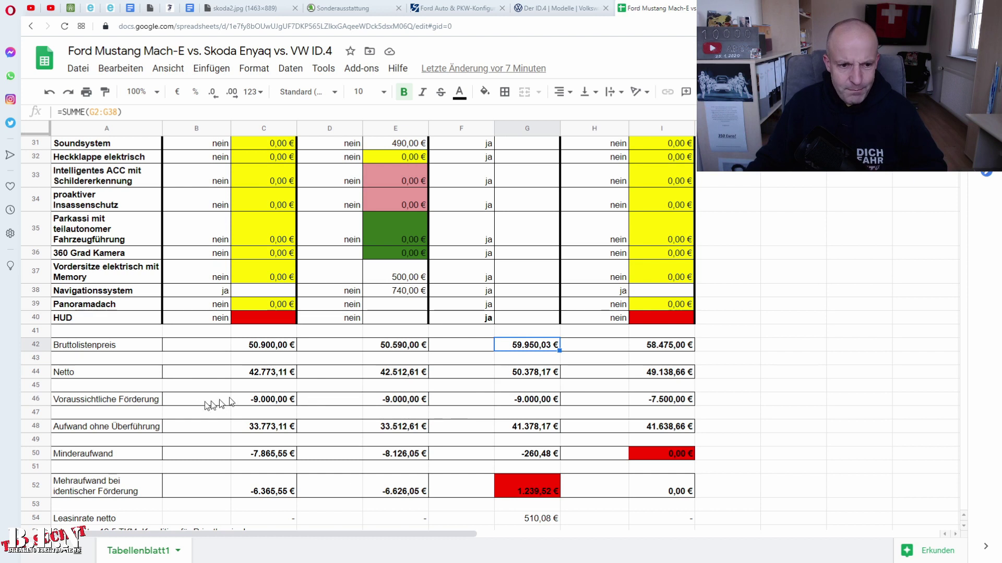
left_click(639, 402)
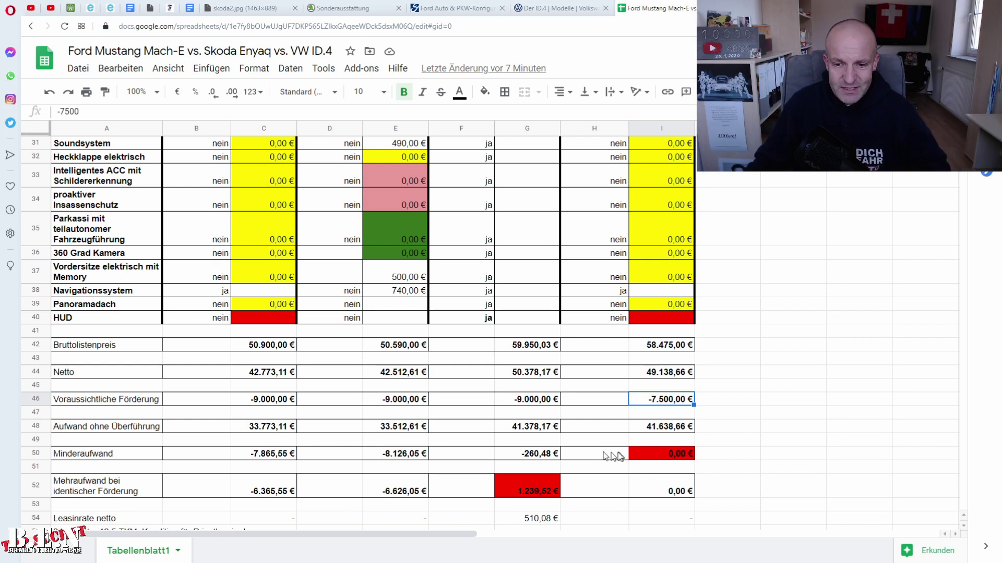
left_click(656, 459)
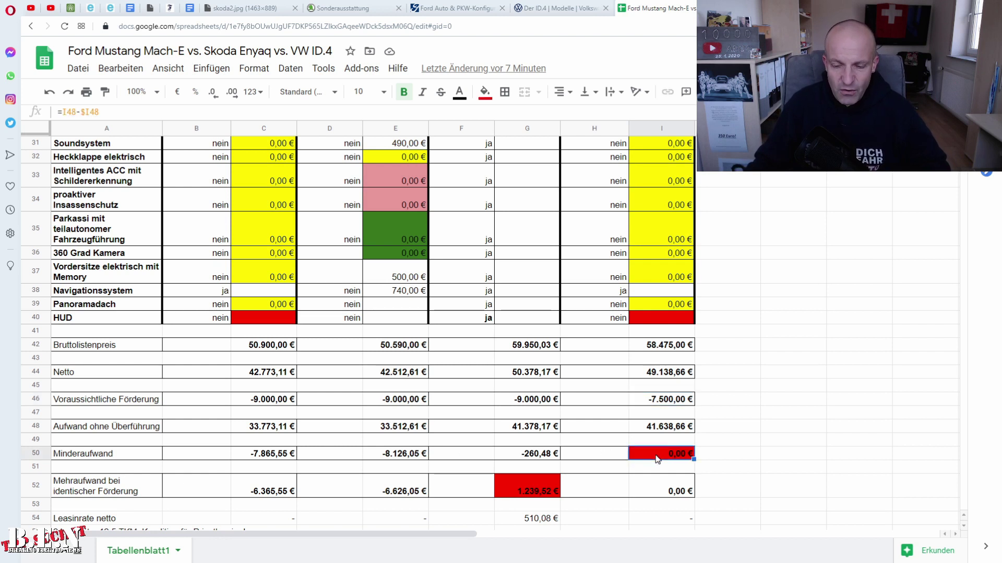
Check the ID.4's Minderaufwand and its Mehraufwand bei identischer Förderung
left_click(529, 459)
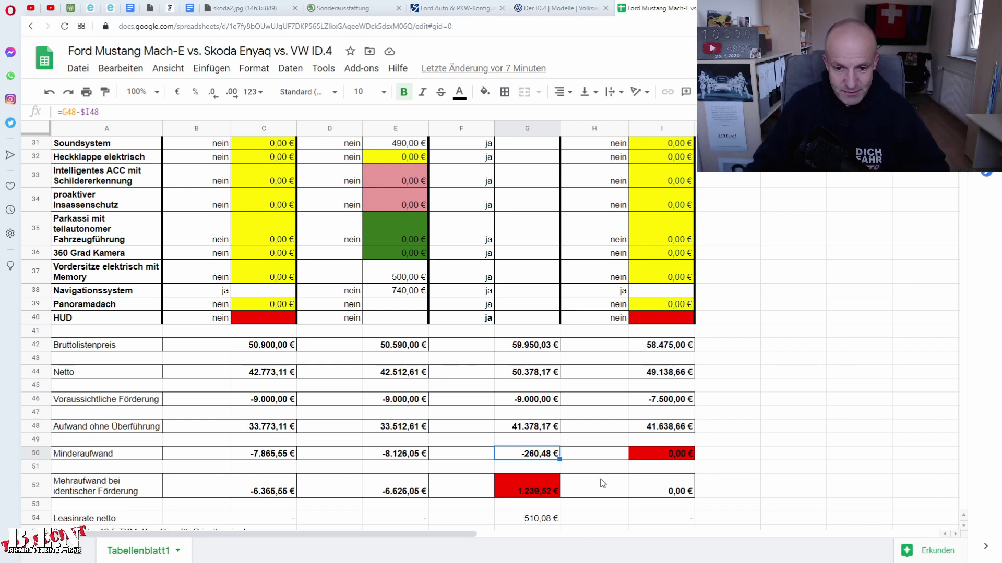
left_click(86, 491)
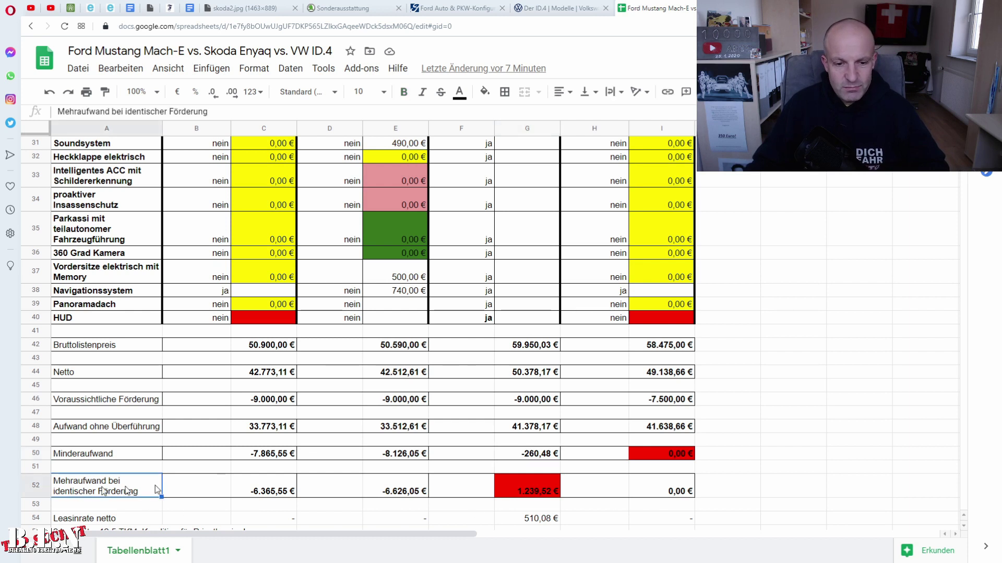
left_click(542, 496)
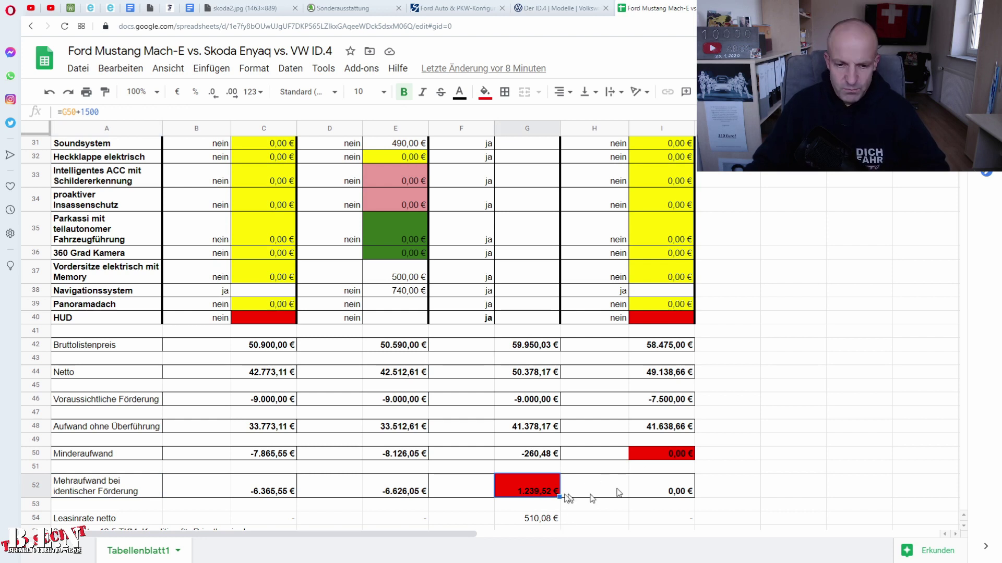
Check the Mehraufwand bei identischer Förderung values in the first two price columns
left_click(370, 491)
left_click(262, 492)
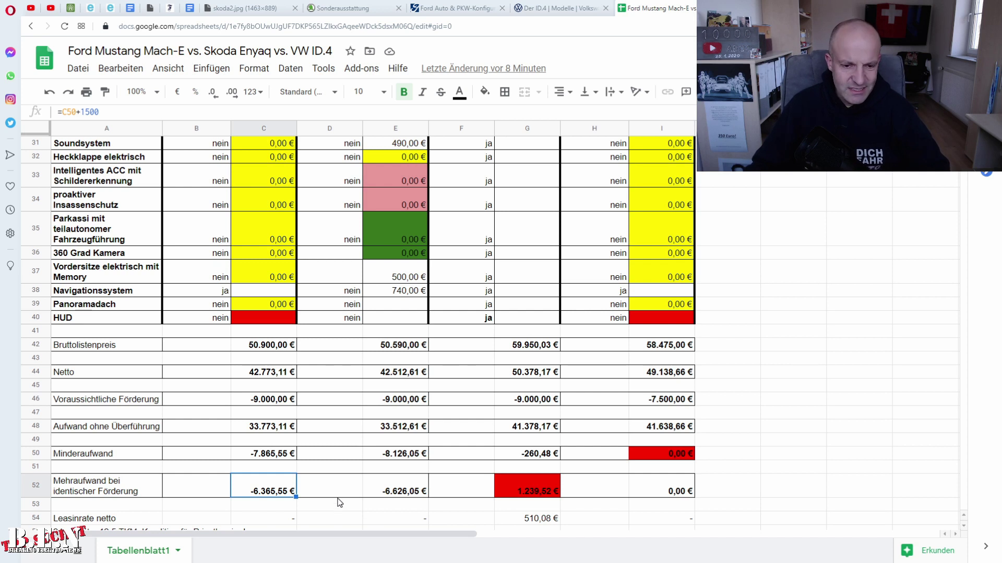
Switch to the Volkswagen ID.4 configurator and open the Technische Daten from the full configuration summary
key("ctrl+Tab")
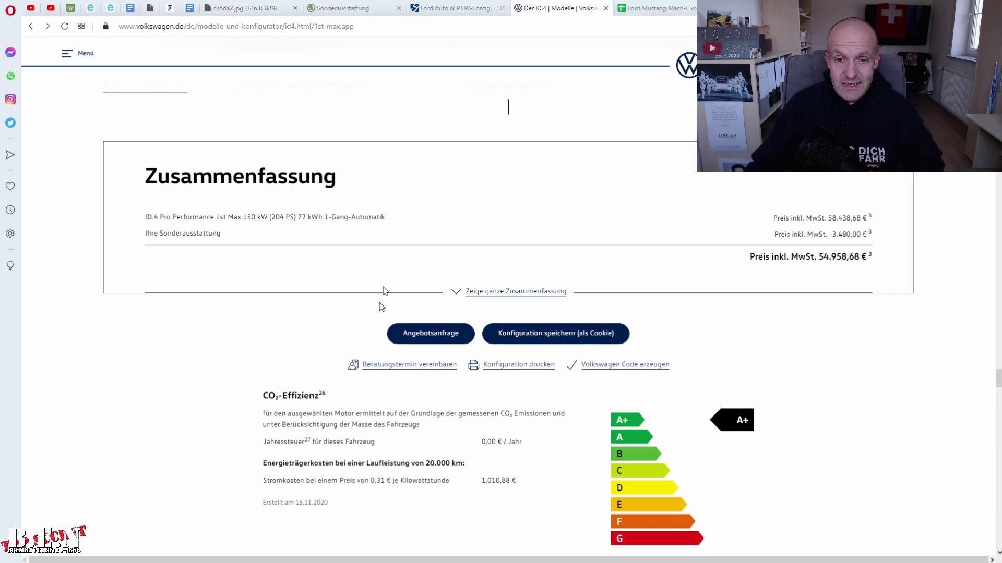
left_click(526, 293)
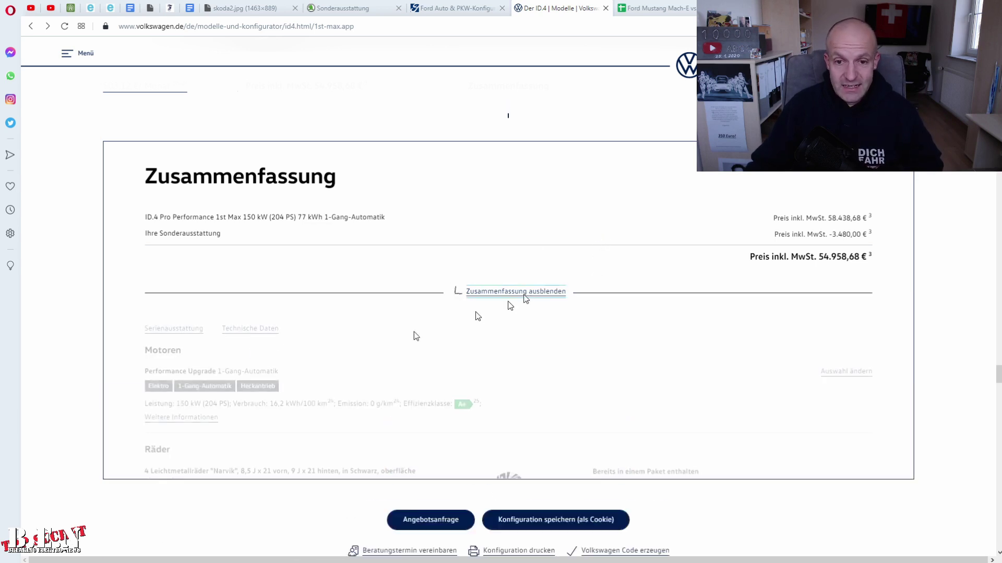
left_click(248, 329)
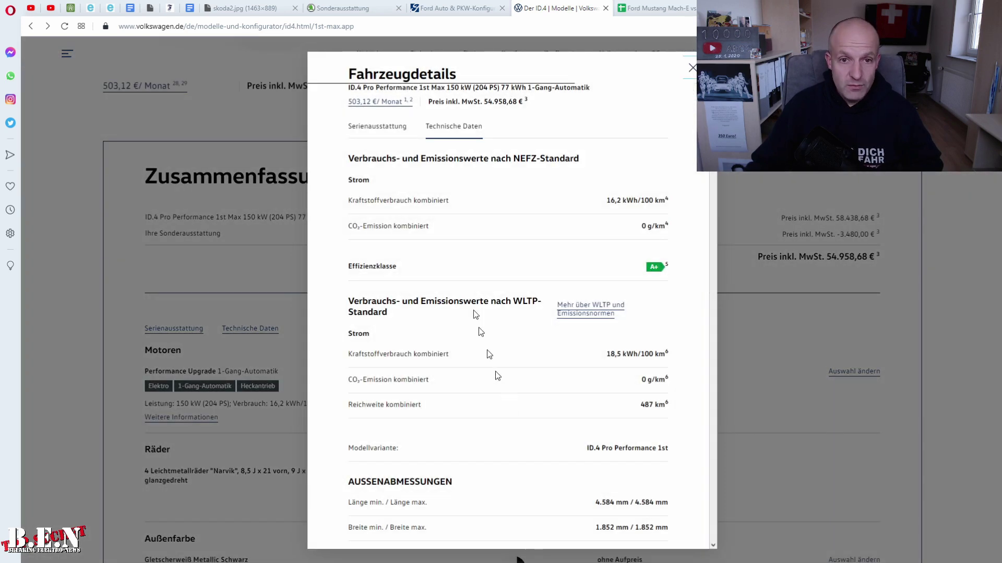
Open the ID.4's monthly leasing calculation and choose to continue without a Lease & Care Paket
left_click(385, 103)
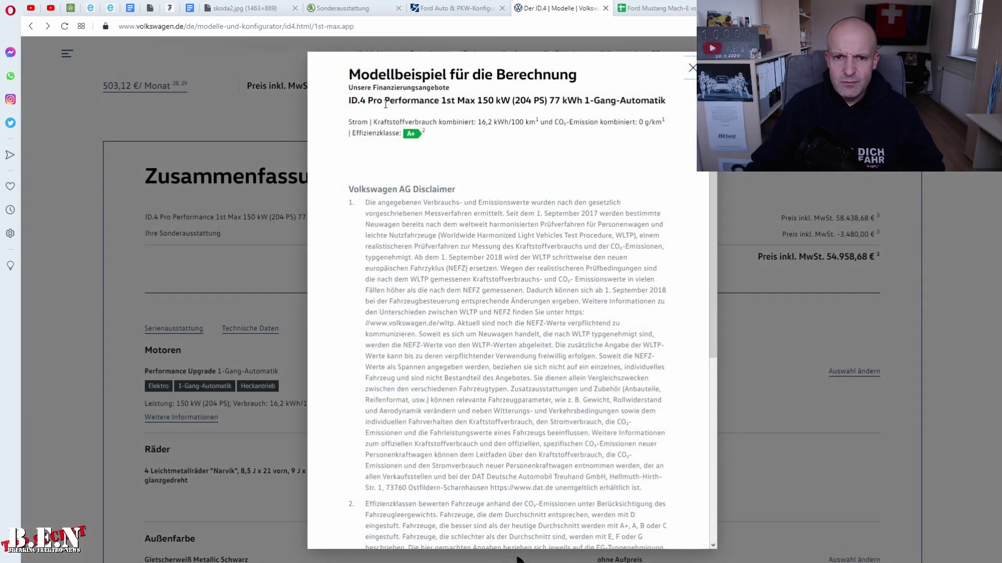
scroll(468, 228, "down", 5)
left_click(364, 238)
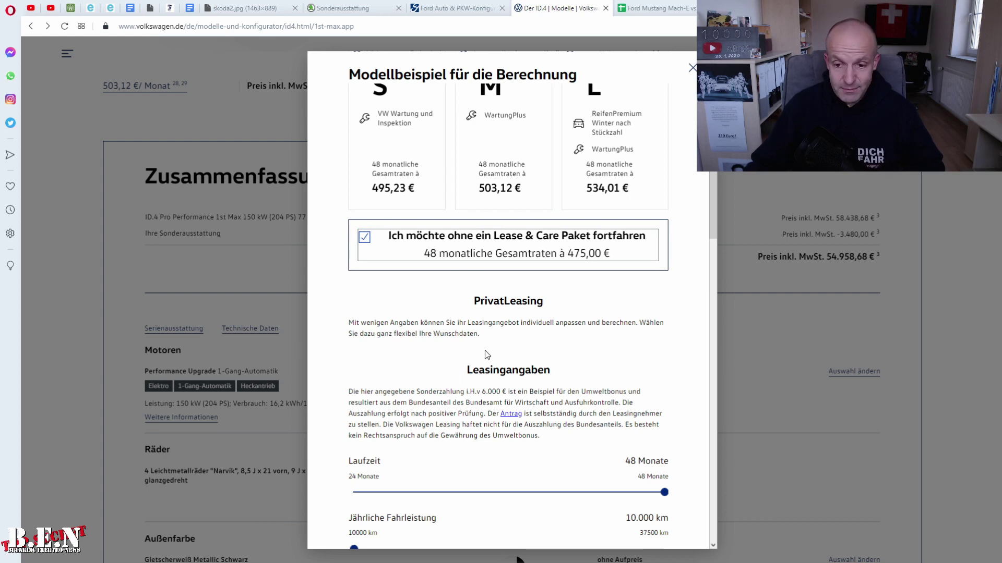
Set the leasing Laufzeit to 24 Monate and Jährliche Fahrleistung to 12.500 km, review the monthly rates, and close the calculation
scroll(487, 354, "down", 3)
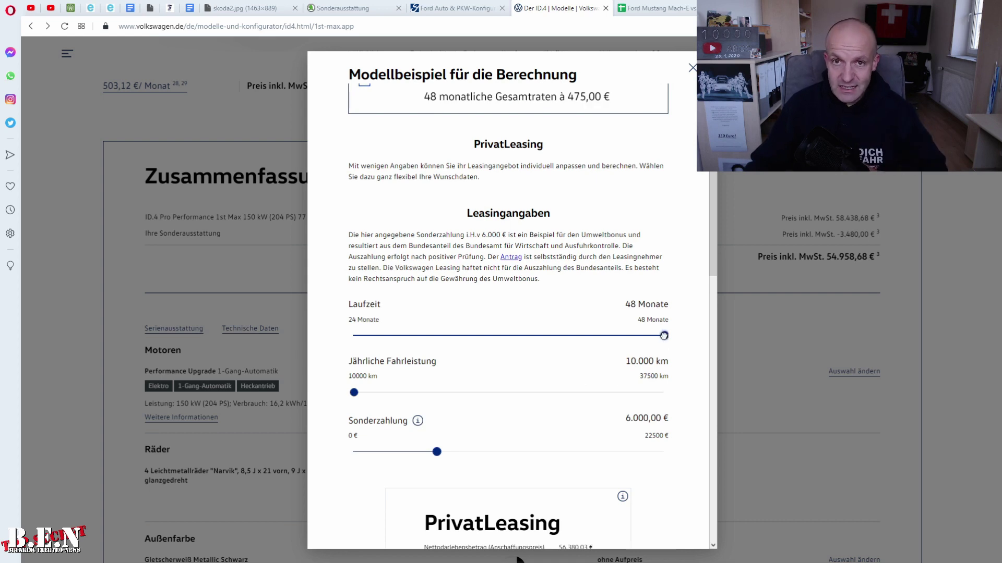
left_click_drag(663, 335, 370, 339)
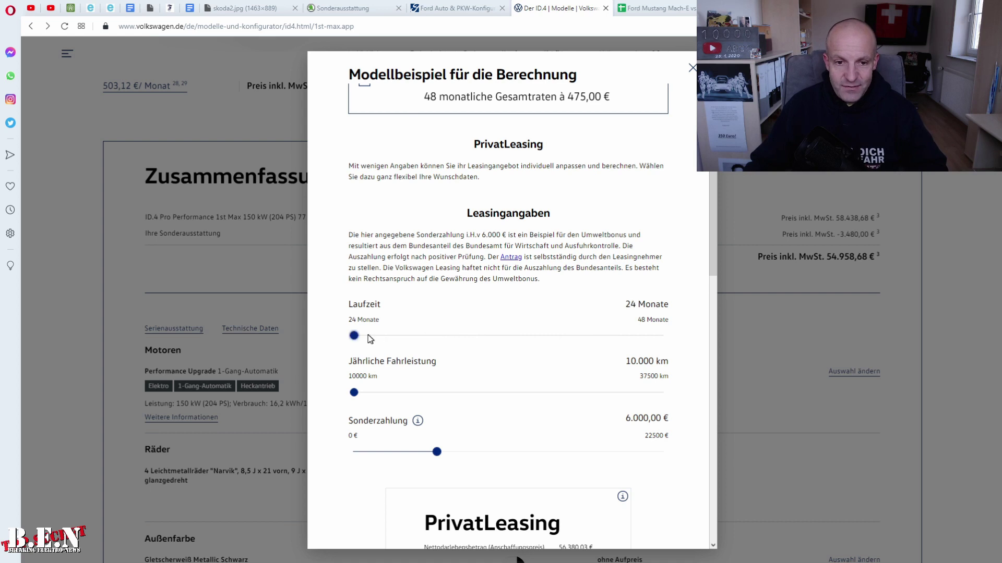
left_click_drag(353, 392, 395, 394)
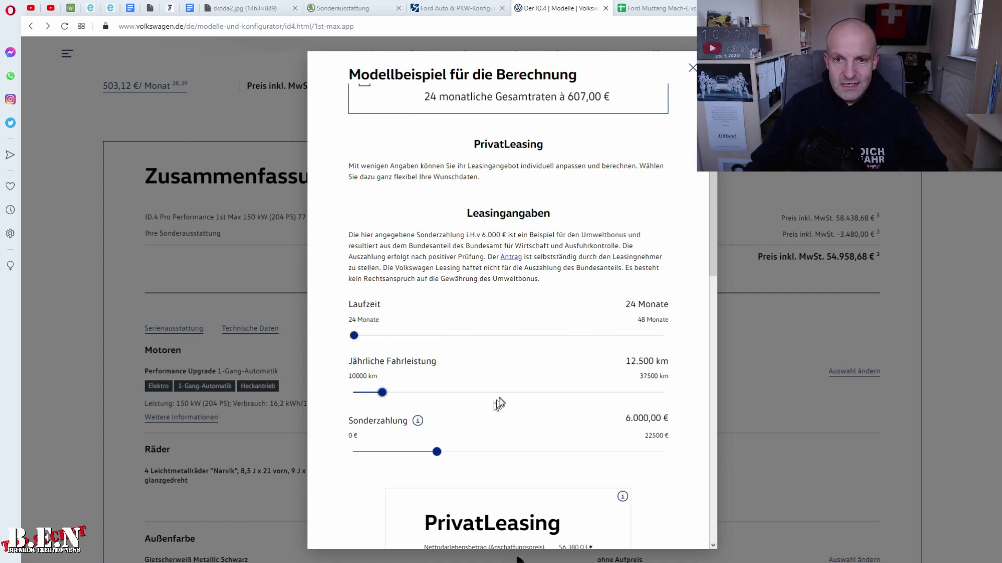
scroll(499, 402, "up", 5)
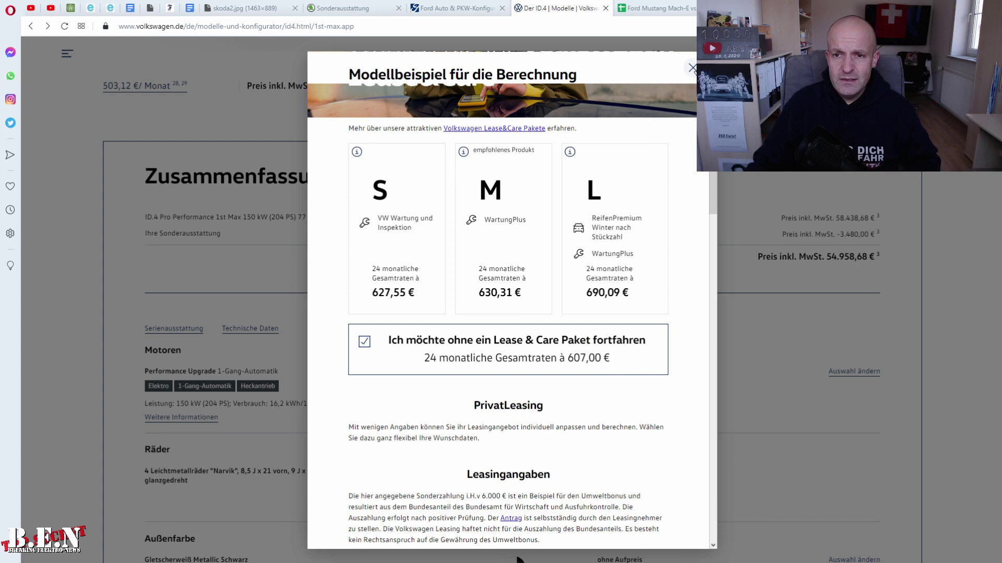
left_click(692, 68)
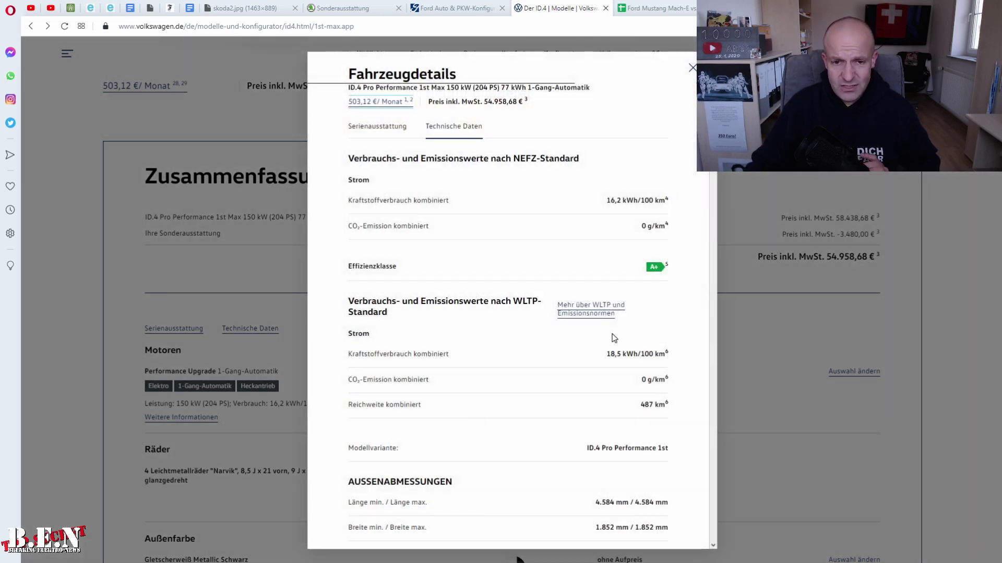